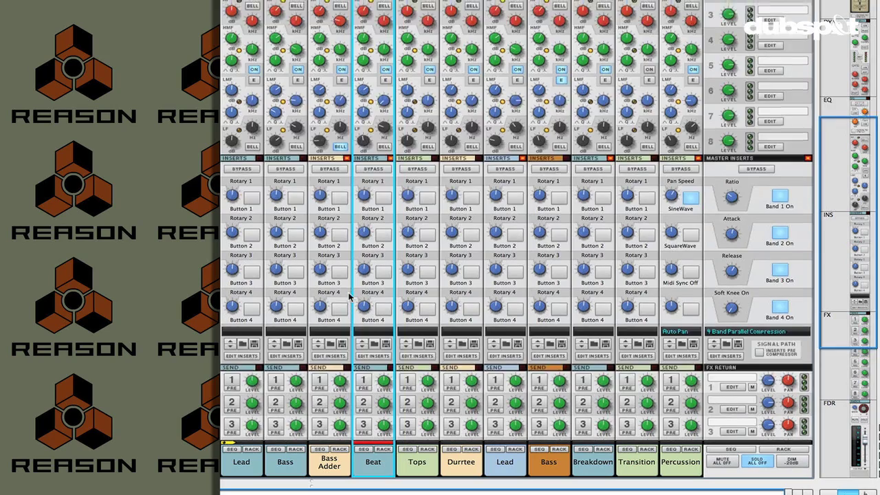
# Scroll to the Main Mixer to show the channel strips from Lead through Percussion.
pyautogui.scroll(5, 349, 296)
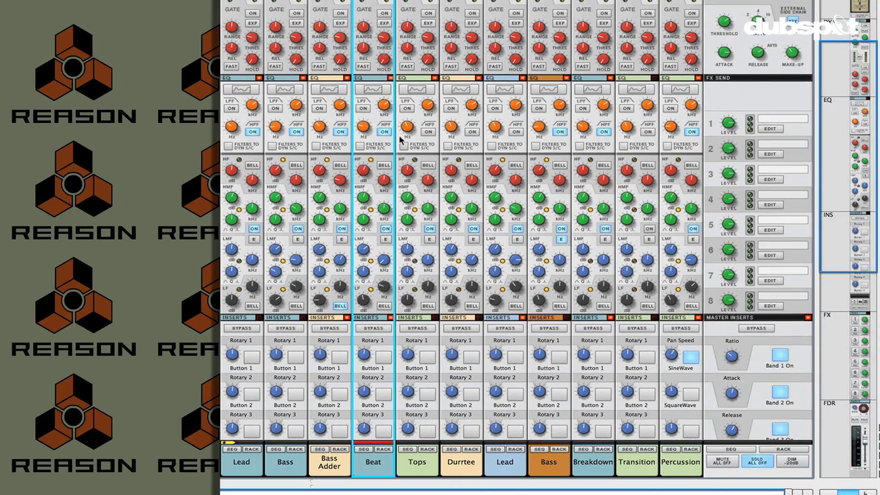
# Scroll up to the EQ section and open the Bass channel's Spectrum EQ graph.
pyautogui.scroll(2, 341, 122)
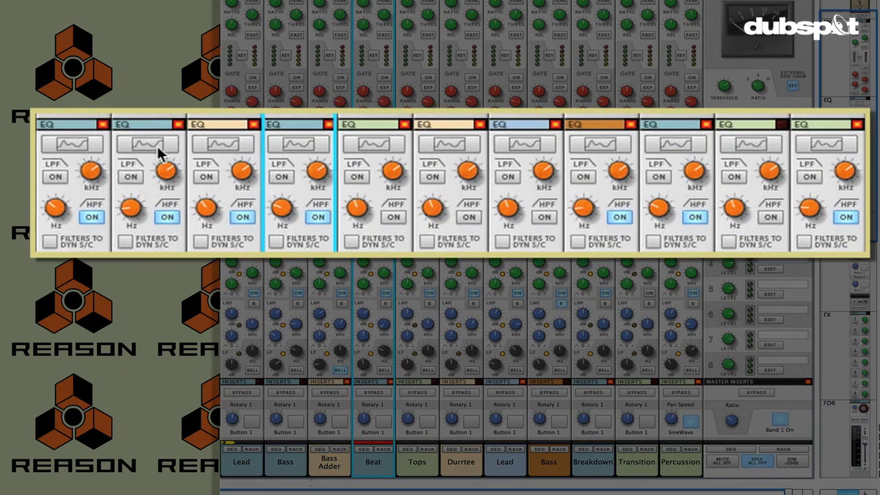
pyautogui.click(159, 153)
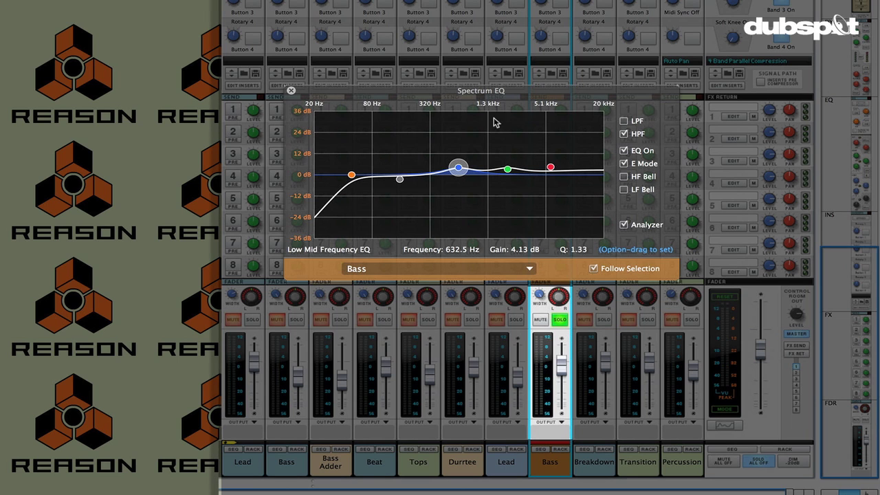
# Play the song, cut the Bass channel's low-frequency band, and solo Beat to show its EQ.
pyautogui.press('space')
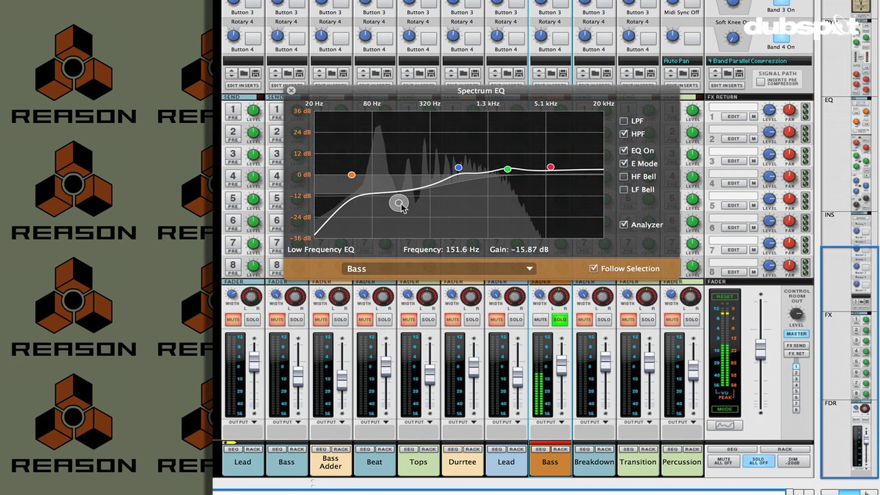
pyautogui.moveTo(417, 205); pyautogui.dragTo(437, 213)
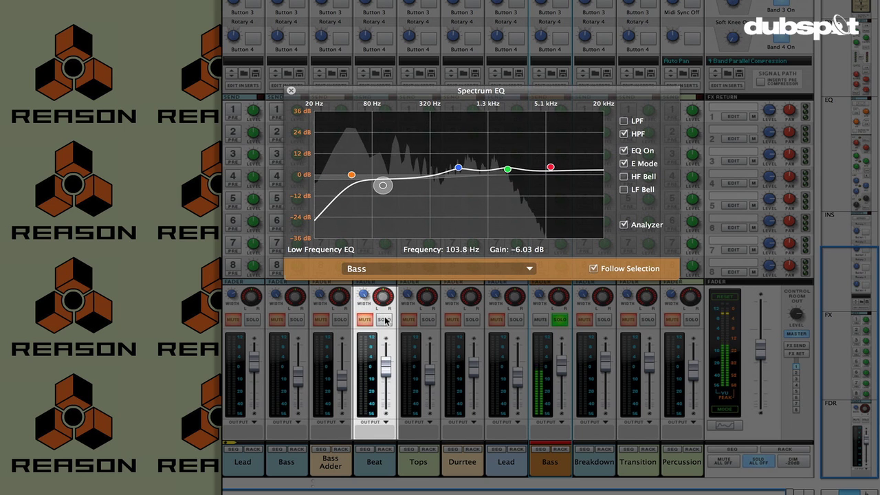
pyautogui.click(385, 320)
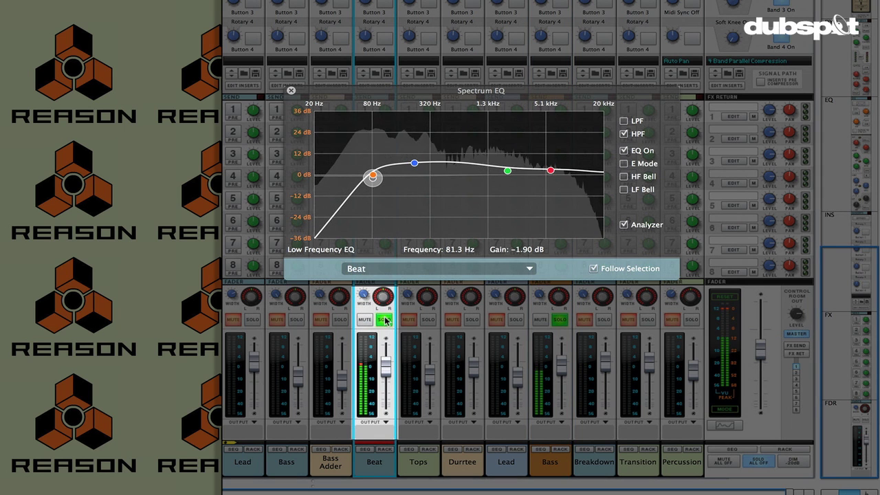
pyautogui.click(412, 268)
pyautogui.click(400, 269)
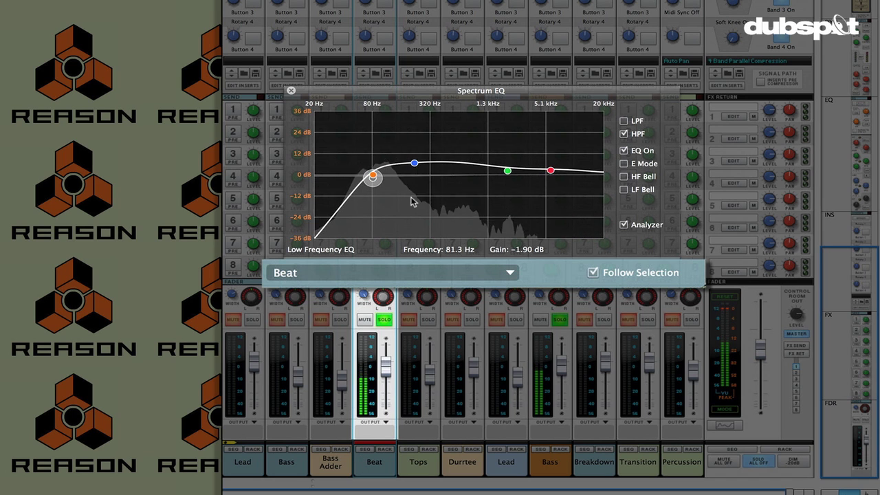
# Browse the Bass and Breakdown EQ curves, then return the Spectrum EQ to Beat.
pyautogui.click(407, 273)
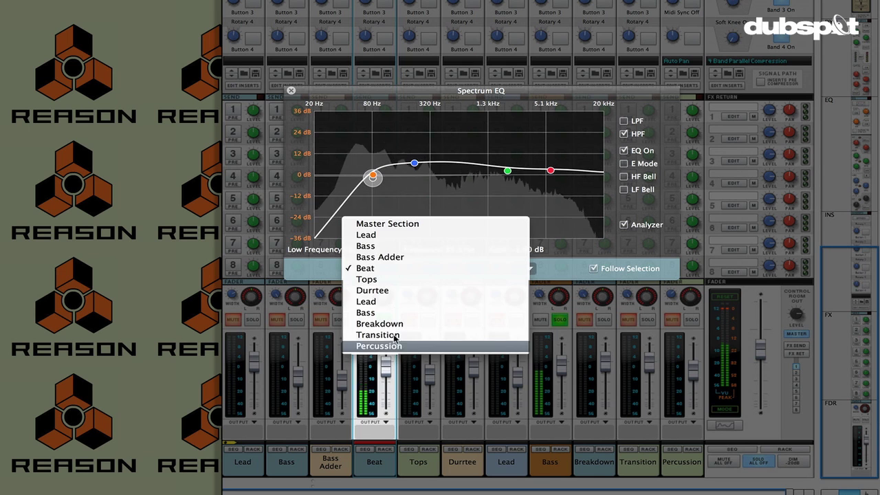
pyautogui.click(385, 246)
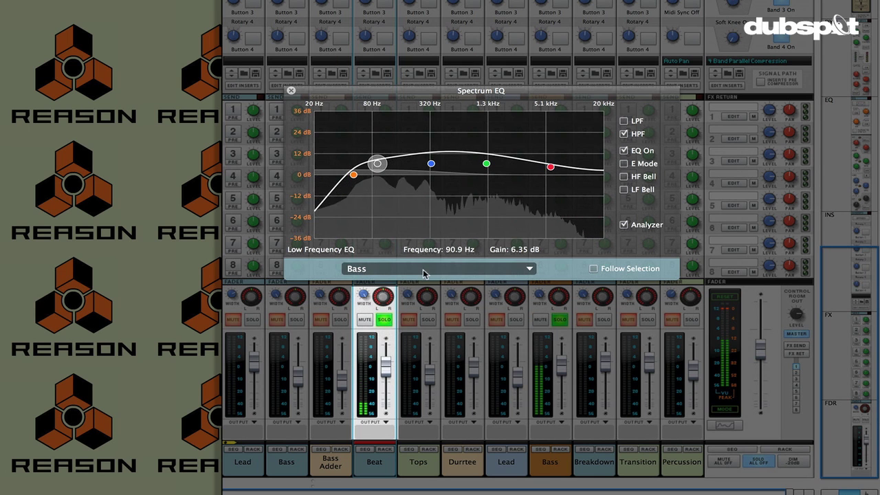
pyautogui.click(423, 273)
pyautogui.click(431, 345)
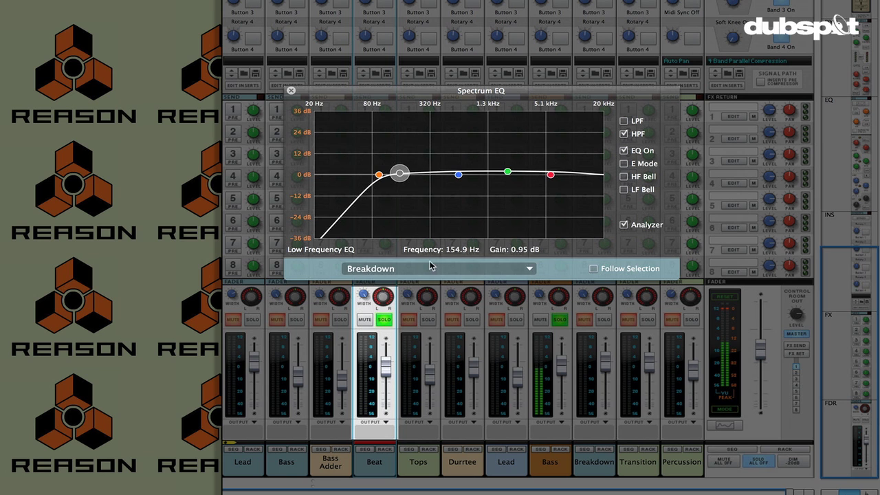
pyautogui.click(432, 268)
pyautogui.click(411, 211)
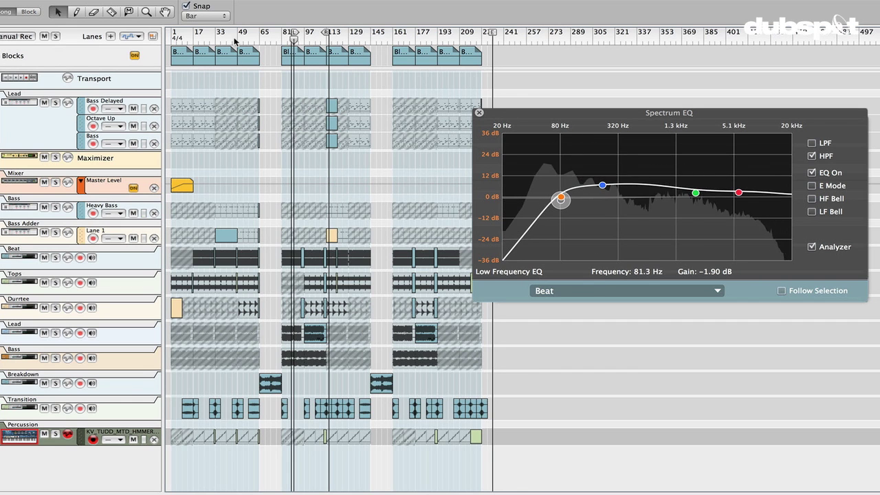
# Switch the Spectrum EQ to the Lead channel's curve, then close the window.
pyautogui.click(643, 290)
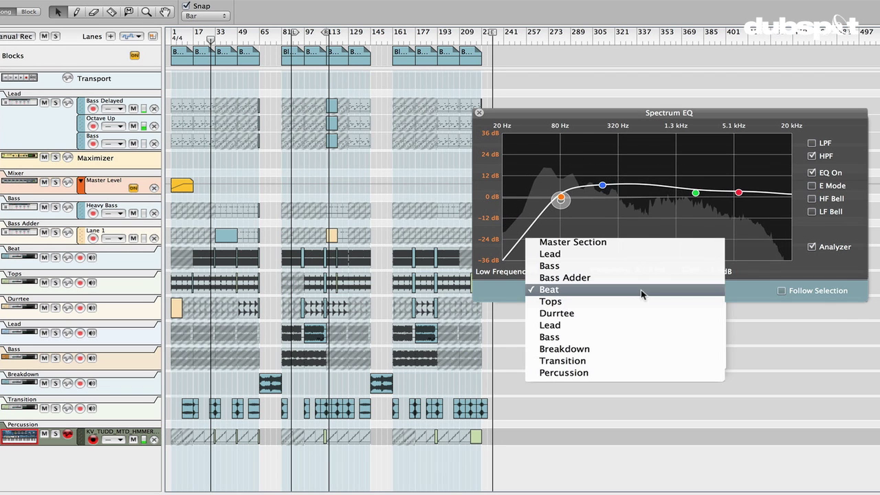
pyautogui.click(614, 325)
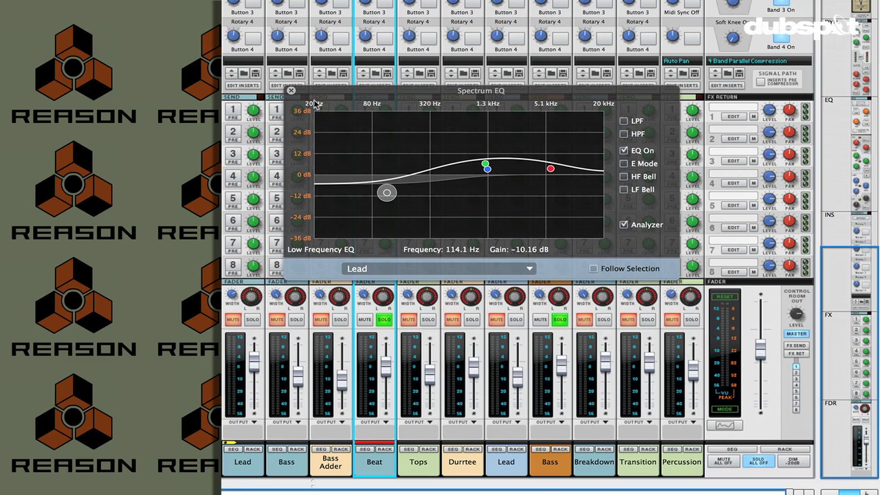
pyautogui.click(291, 92)
# Scroll the mixer up to the dynamics, EQ and insert sections of every channel.
pyautogui.scroll(10, 516, 220)
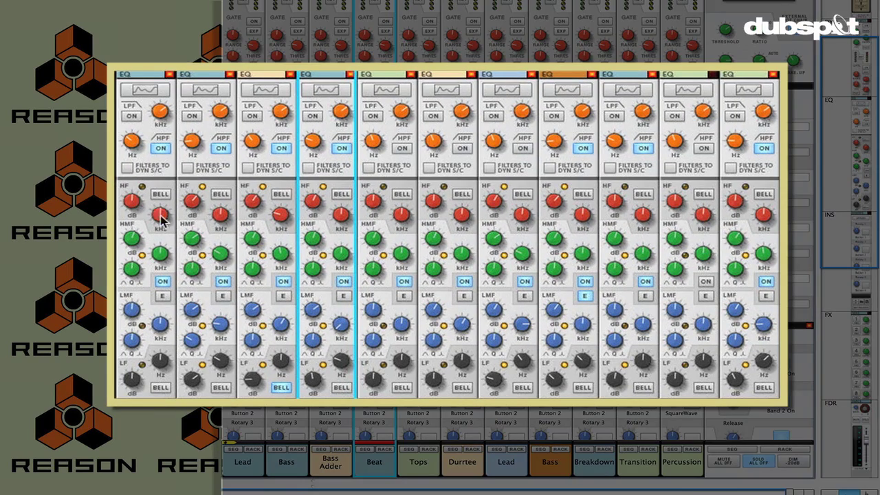
pyautogui.moveTo(160, 219)
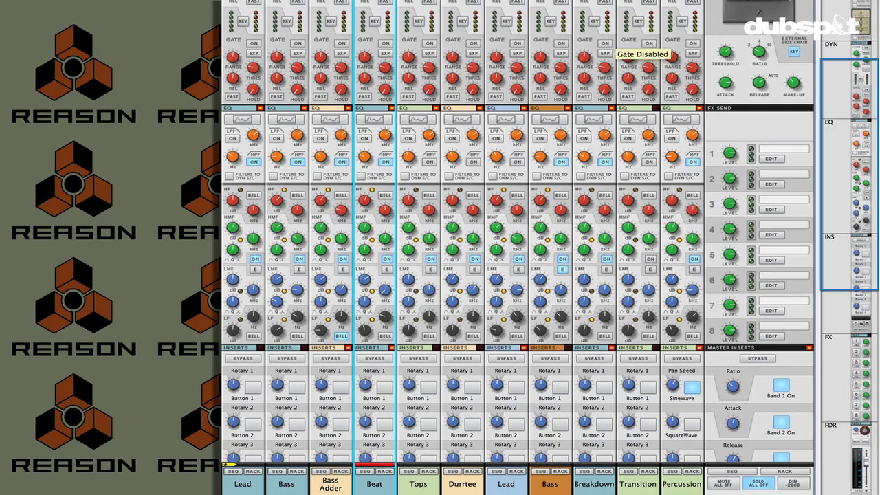
# Scroll to the faders, keep Bass Adder's output on Master Section, and select the second Lead strip.
pyautogui.scroll(-10, 442, 275)
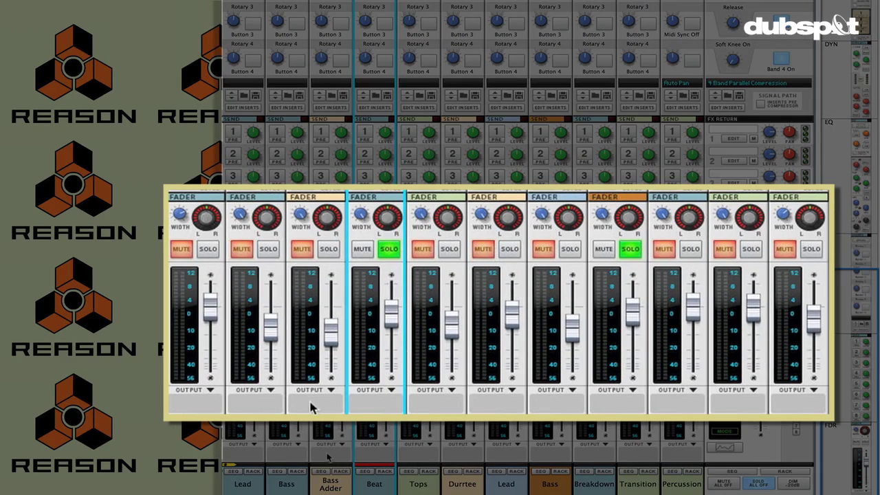
pyautogui.click(342, 446)
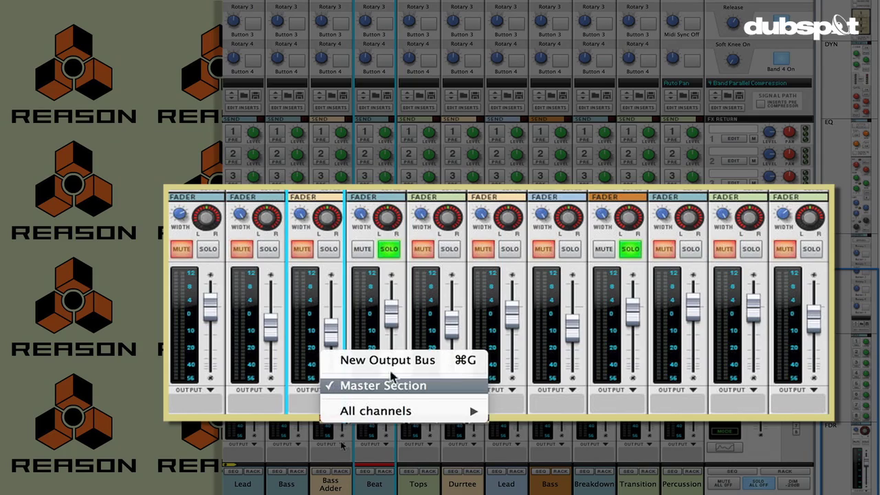
pyautogui.click(342, 446)
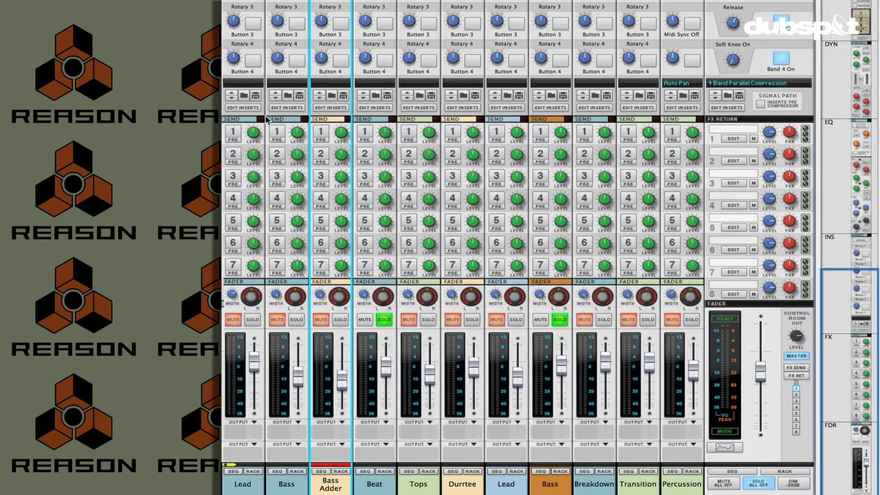
pyautogui.click(510, 258)
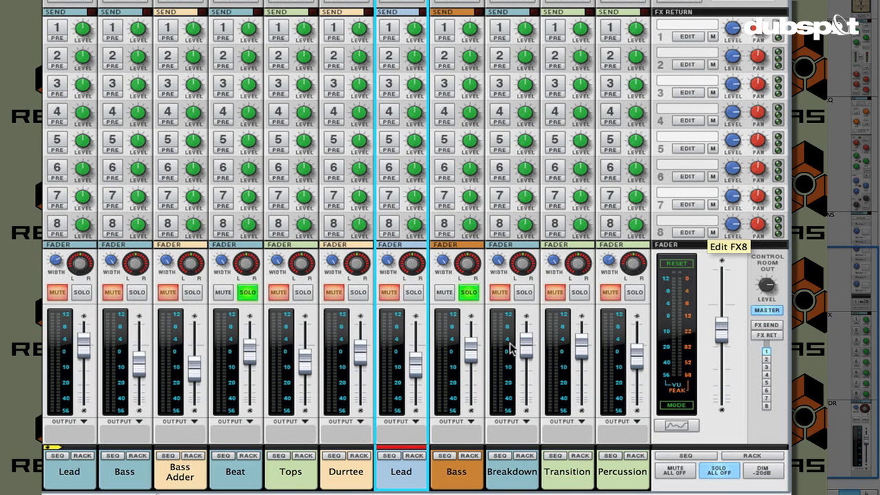
# Route the Bass channel's output to a New Output Bus.
pyautogui.click(140, 422)
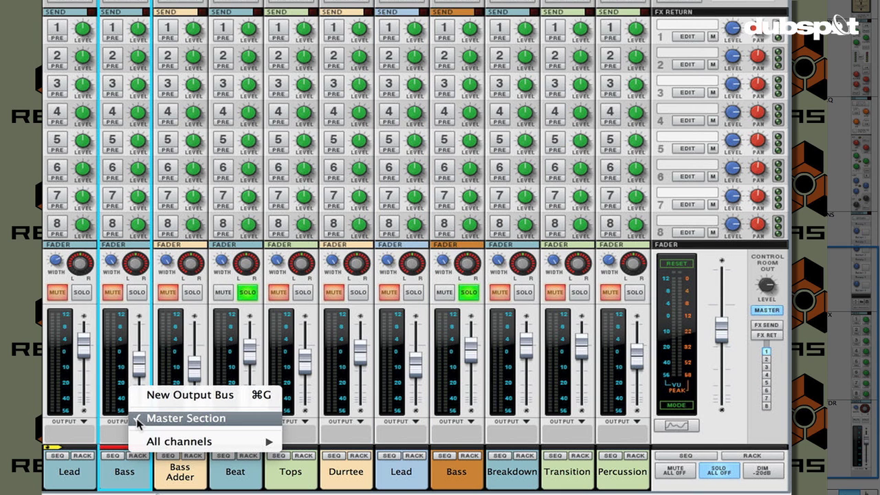
pyautogui.click(180, 396)
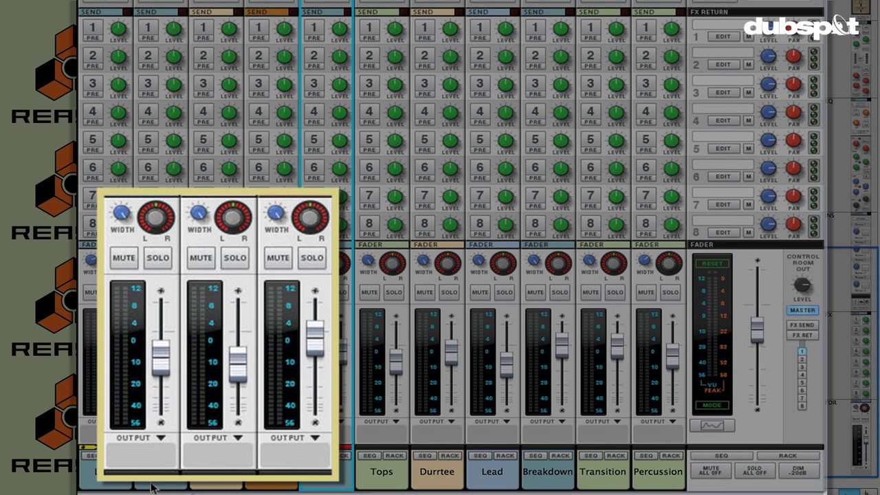
# Solo the three bass channels one after another to hear them together.
pyautogui.click(164, 256)
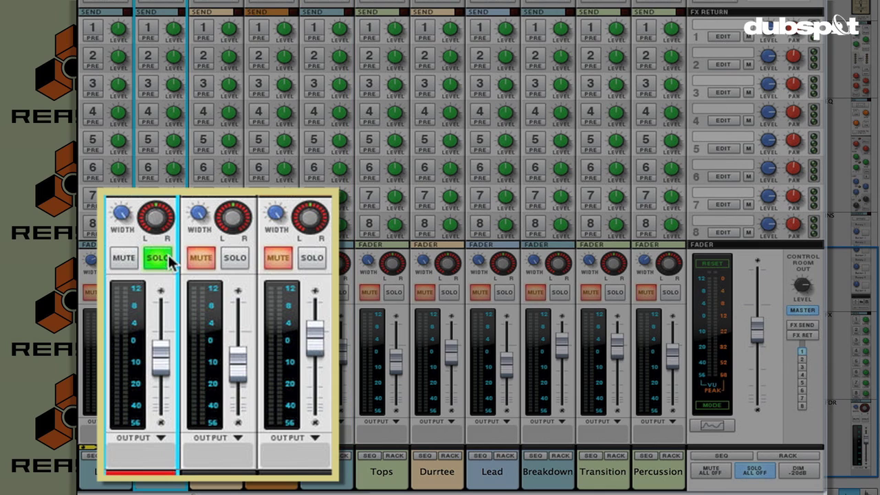
pyautogui.click(241, 260)
pyautogui.click(321, 261)
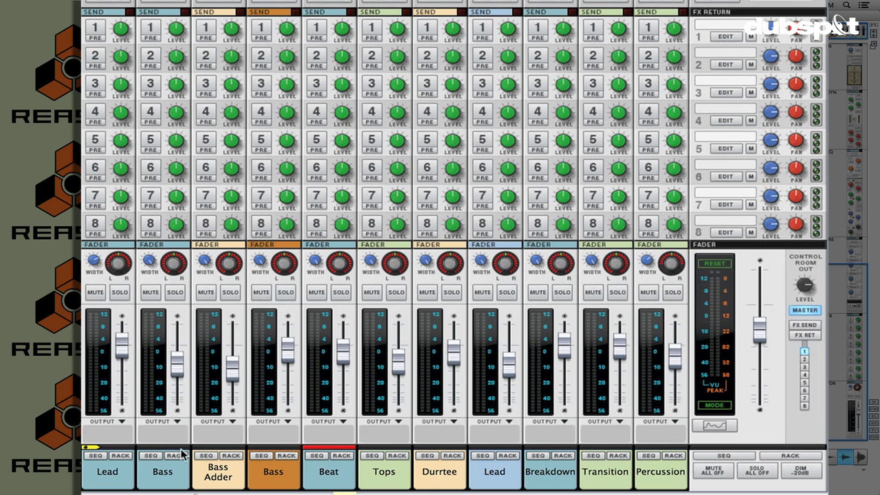
# Select Bass, Bass Adder and the orange Bass channel and route them to a new bus.
pyautogui.click(171, 475)
pyautogui.keyDown('shift'); pyautogui.click(220, 475); pyautogui.keyUp('shift')
pyautogui.keyDown('shift'); pyautogui.click(273, 475); pyautogui.keyUp('shift')
pyautogui.rightClick(273, 474)
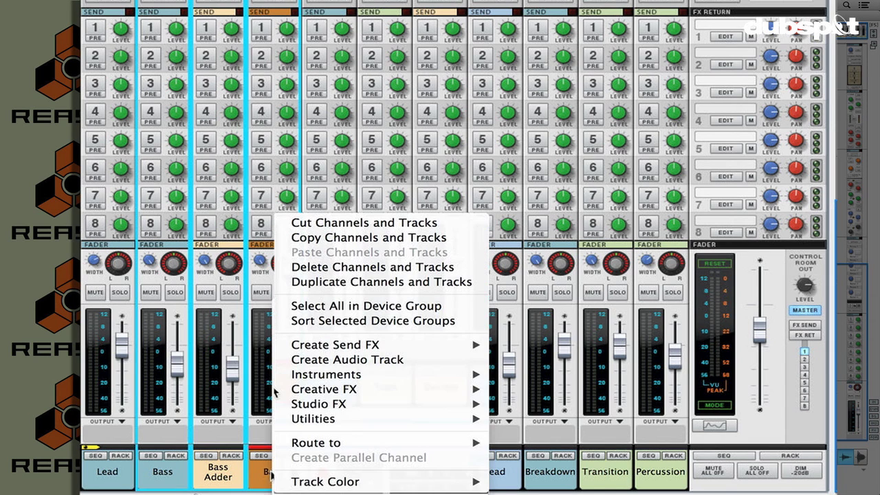
pyautogui.moveTo(333, 447)
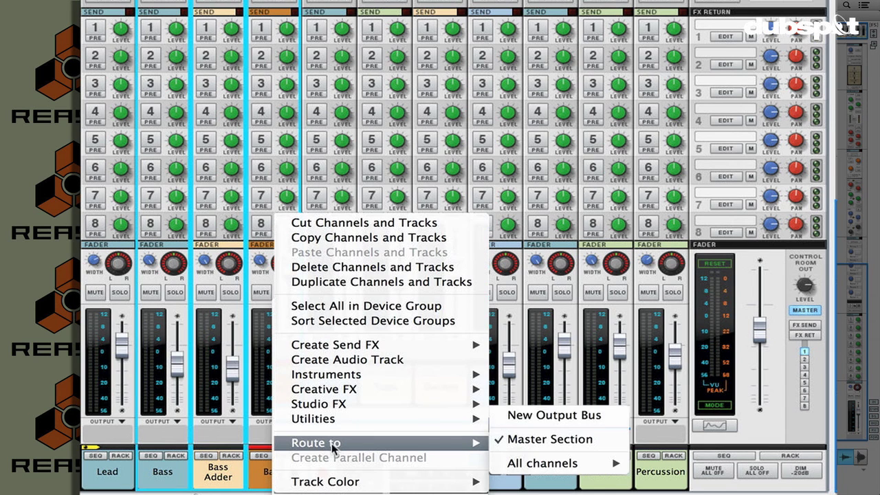
pyautogui.click(543, 415)
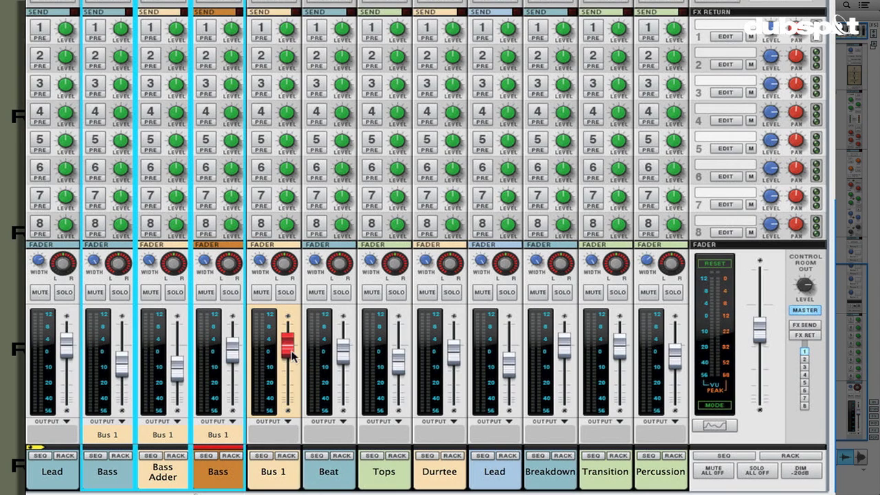
# Raise Bus 1's fader from silence to about -12 dB and show its devices in the rack.
pyautogui.click(291, 352)
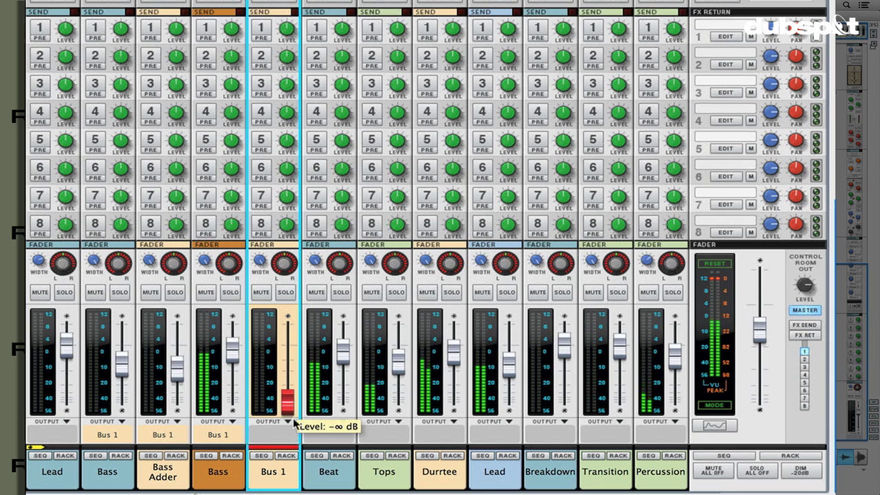
pyautogui.moveTo(295, 422); pyautogui.dragTo(306, 369)
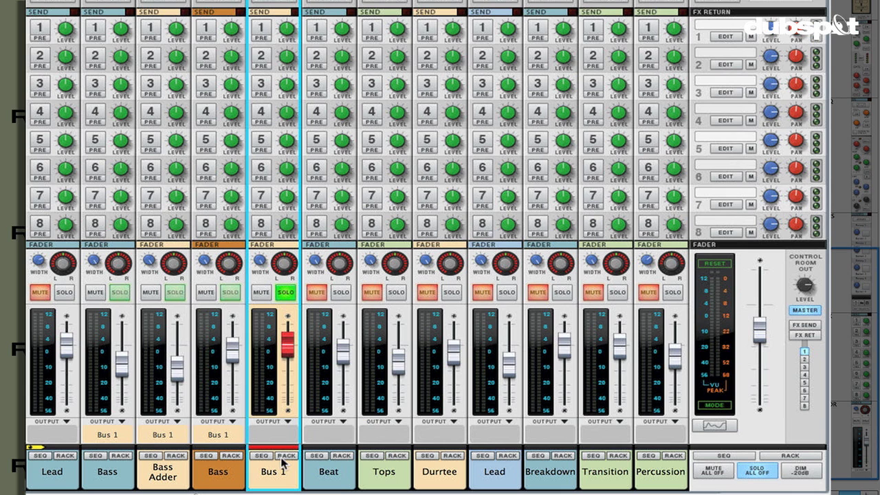
pyautogui.click(281, 457)
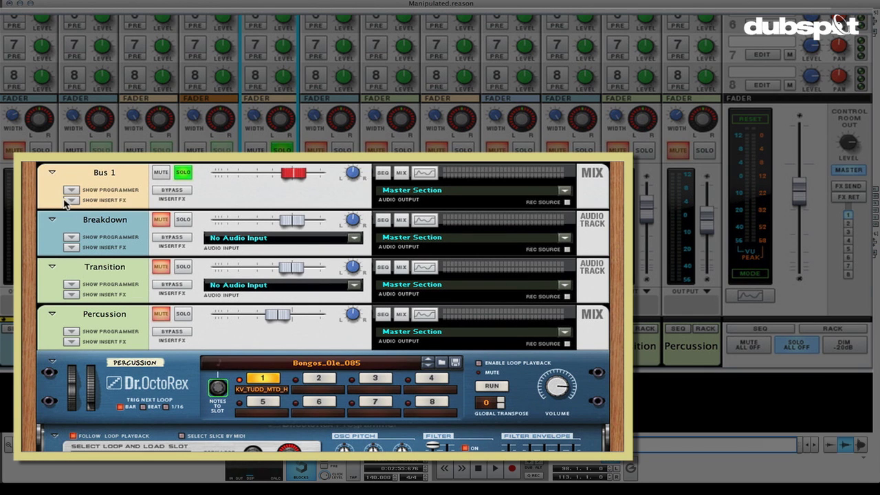
# Insert a Synapse AF-4 Analog Filter on Bus 1 and raise its cutoff to about 7 kHz.
pyautogui.click(69, 200)
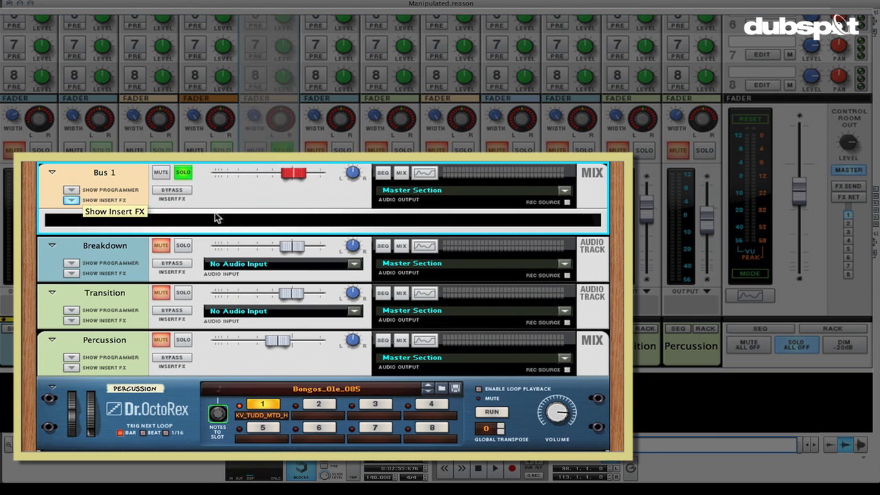
pyautogui.click(172, 8)
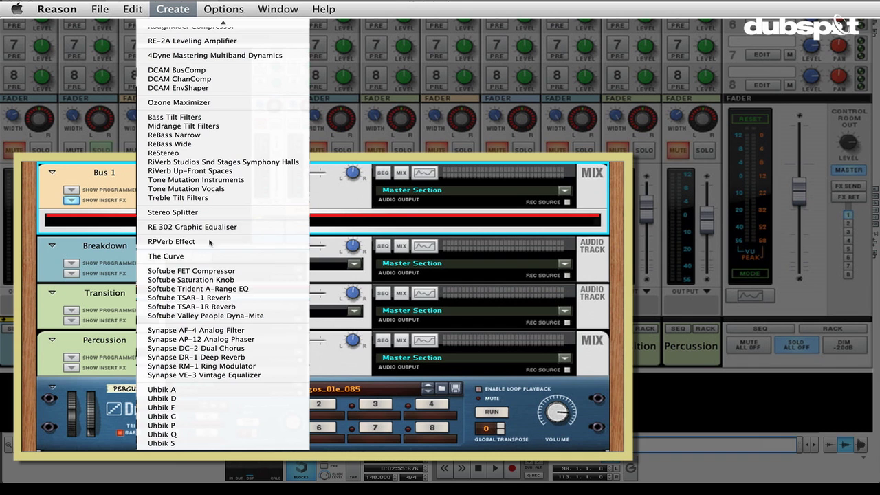
pyautogui.click(221, 329)
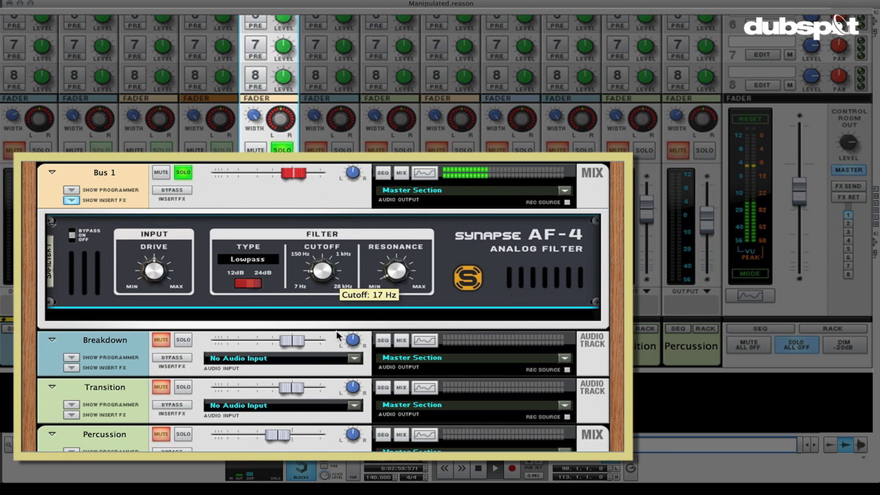
pyautogui.moveTo(331, 296); pyautogui.dragTo(333, 249)
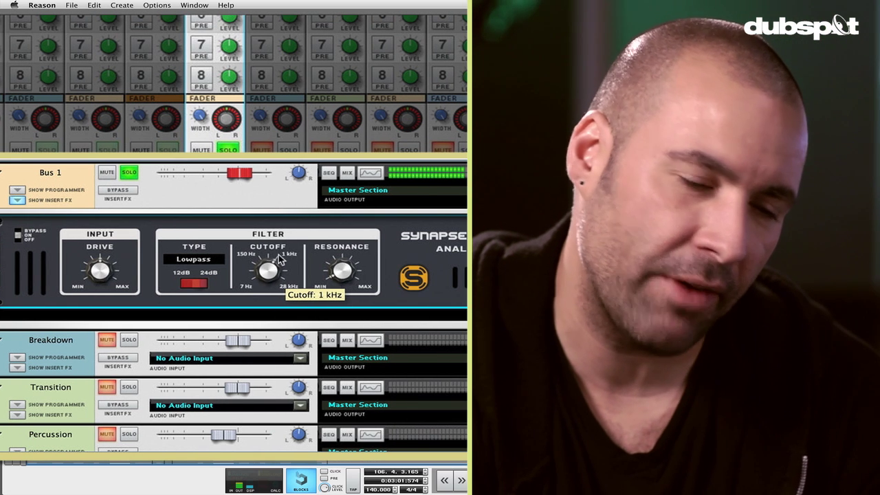
pyautogui.moveTo(279, 250); pyautogui.dragTo(268, 184)
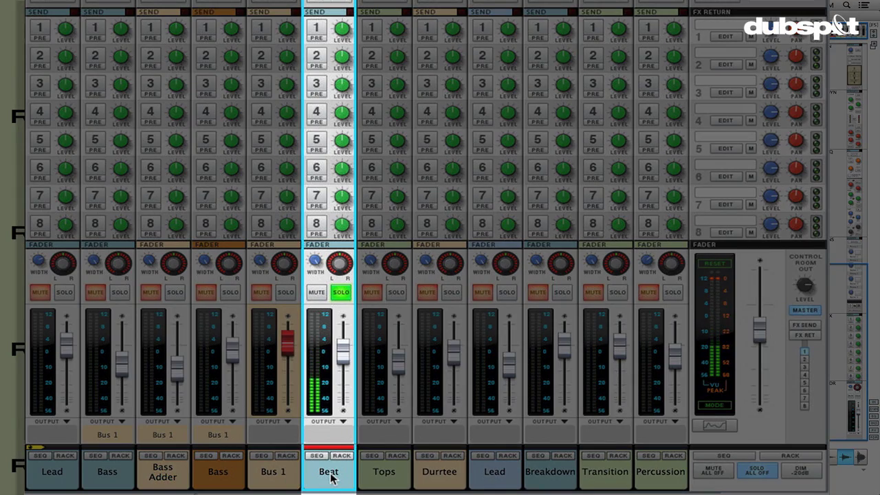
# Create a parallel P1: Beat channel from the Beat strip and solo it.
pyautogui.rightClick(331, 391)
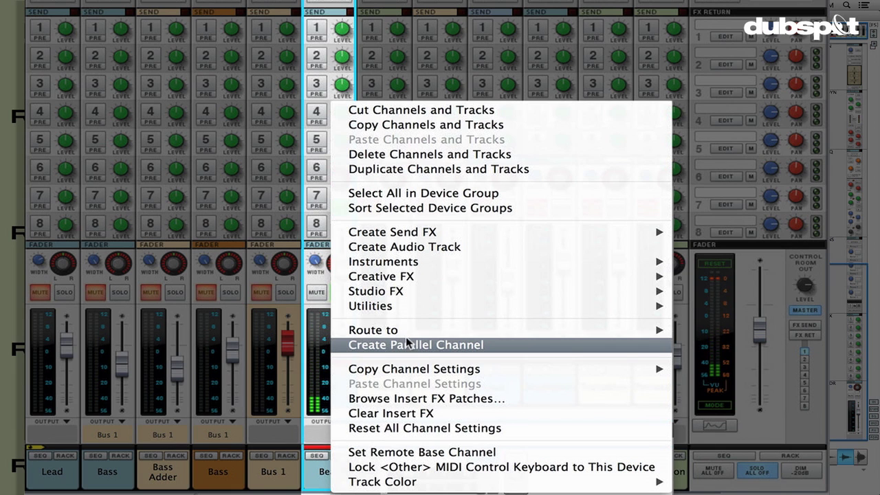
pyautogui.click(406, 352)
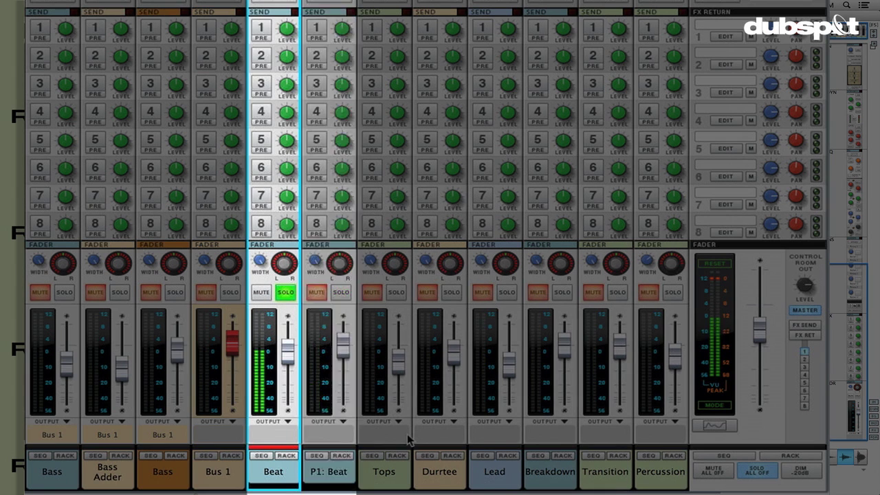
pyautogui.click(342, 292)
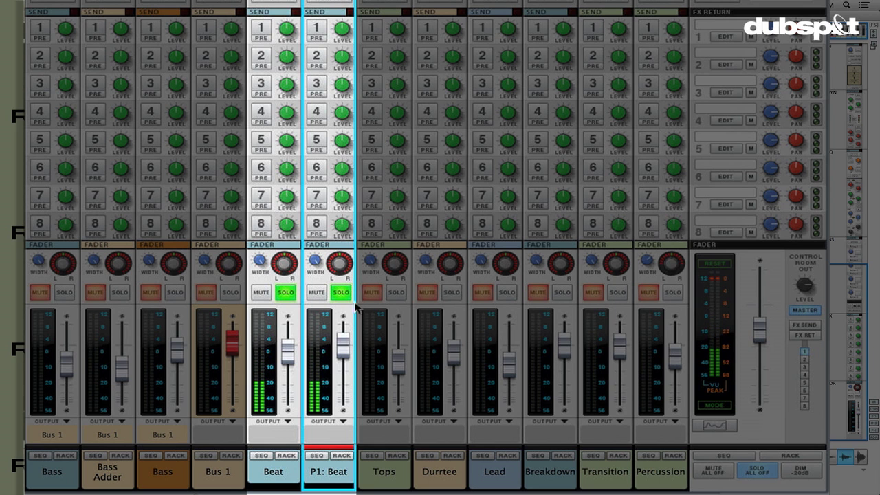
# Show P1: Beat in the rack, expanded, with its empty insert effects area revealed.
pyautogui.click(342, 457)
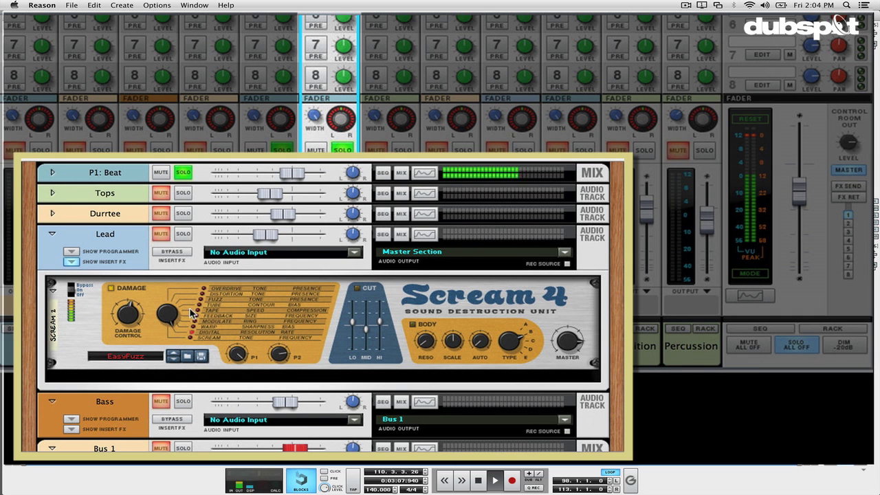
pyautogui.click(52, 173)
pyautogui.click(71, 200)
pyautogui.click(186, 222)
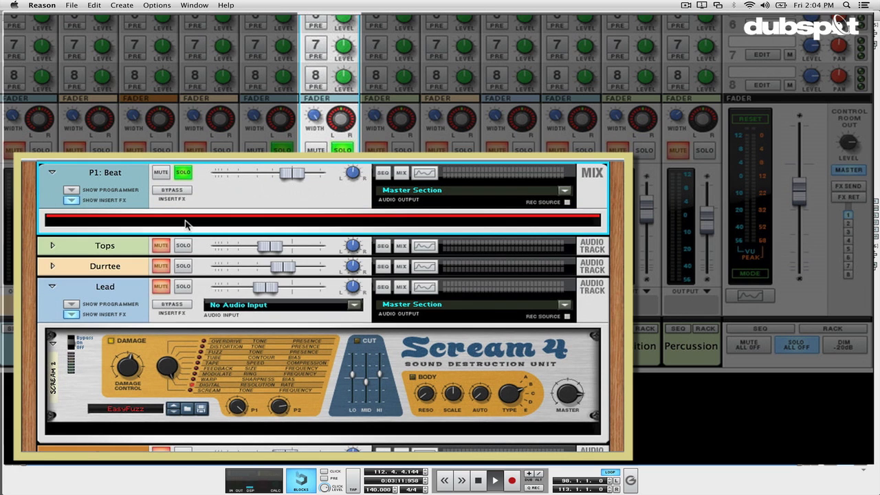
pyautogui.rightClick(186, 223)
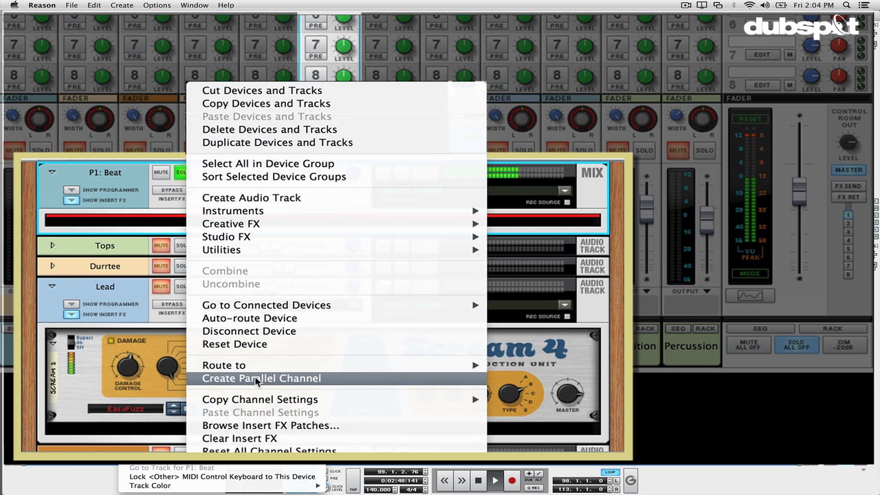
# Insert a RoughRider compressor on P1: Beat with sensitivity about -29.4 dB and attack about 34.1.
pyautogui.moveTo(266, 239)
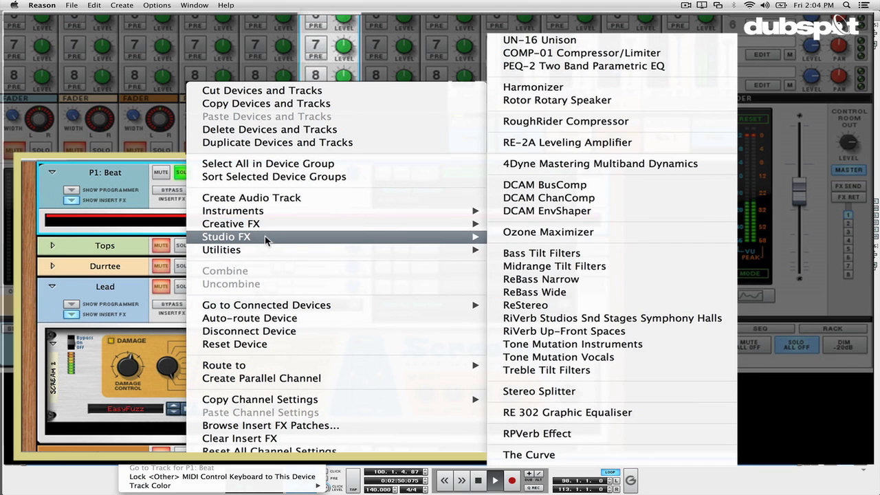
pyautogui.click(569, 122)
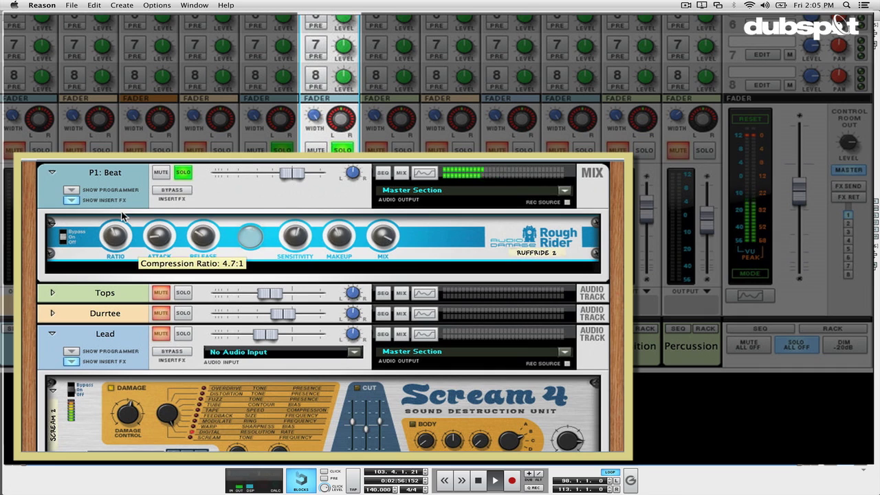
pyautogui.moveTo(299, 257); pyautogui.dragTo(348, 251)
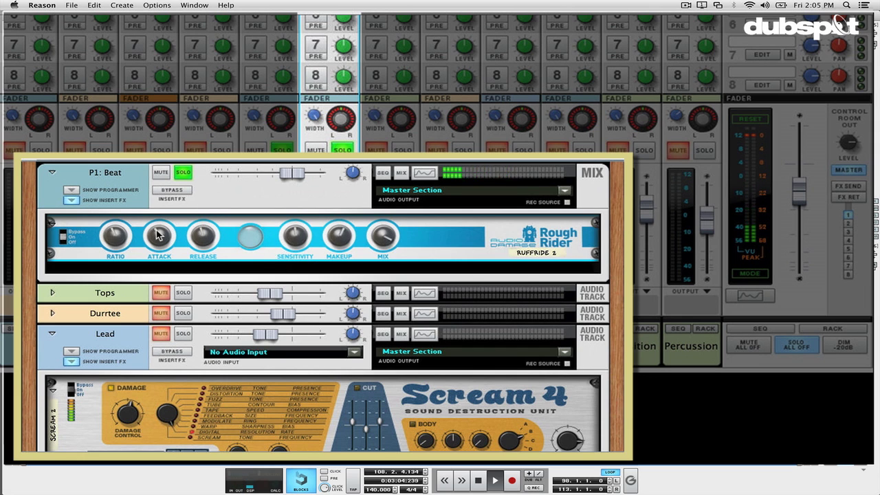
pyautogui.moveTo(157, 235); pyautogui.dragTo(157, 242)
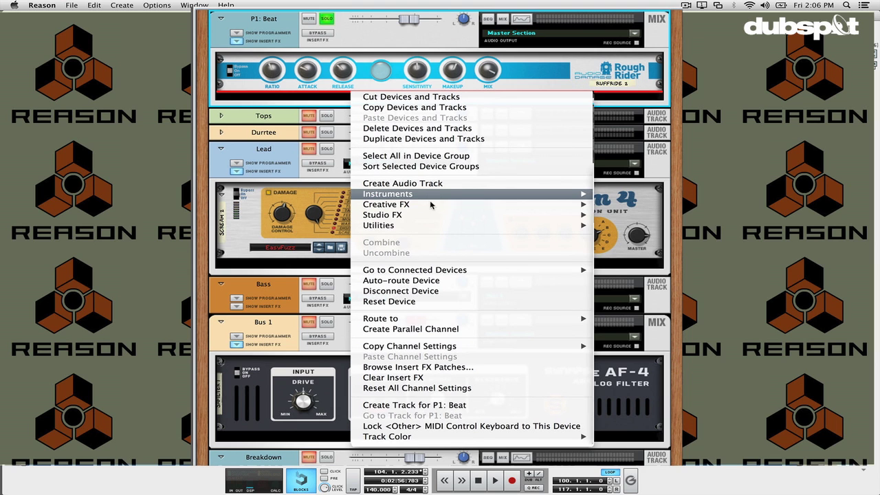
# Add a Scream 4 distortion after the RoughRider and set its Damage Control to 32.
pyautogui.moveTo(431, 204)
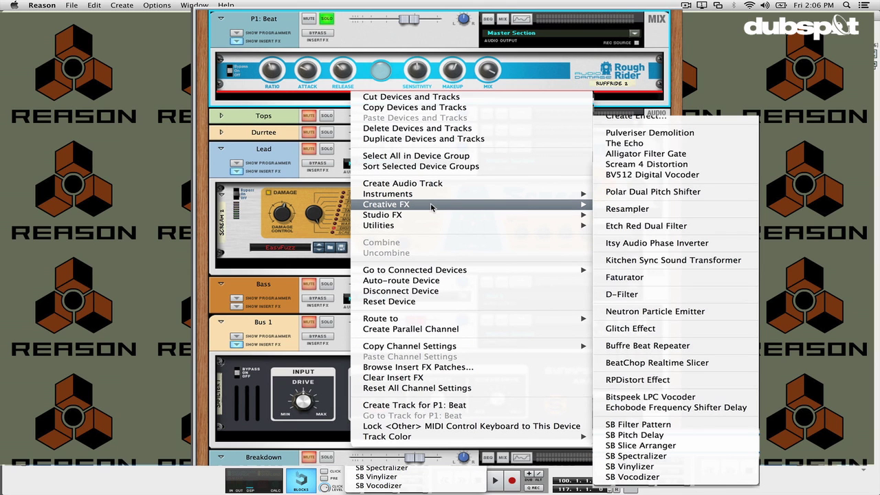
pyautogui.click(646, 165)
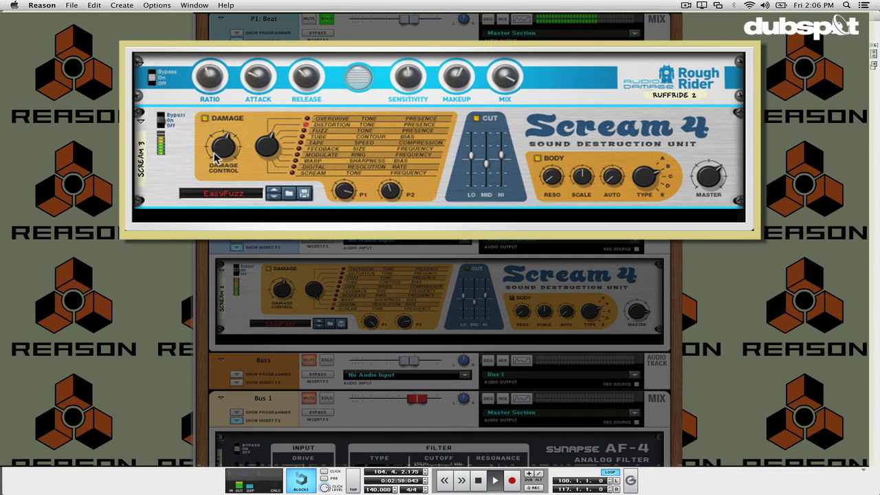
pyautogui.moveTo(223, 177)
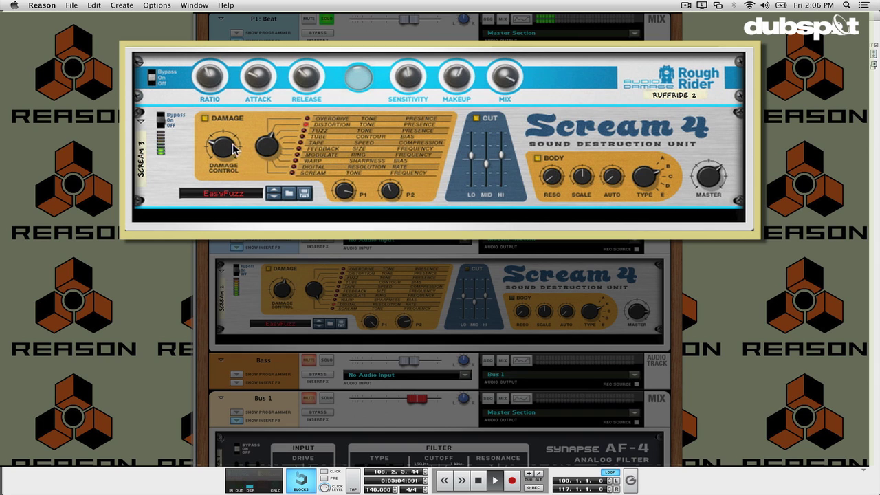
pyautogui.moveTo(235, 147); pyautogui.dragTo(227, 156)
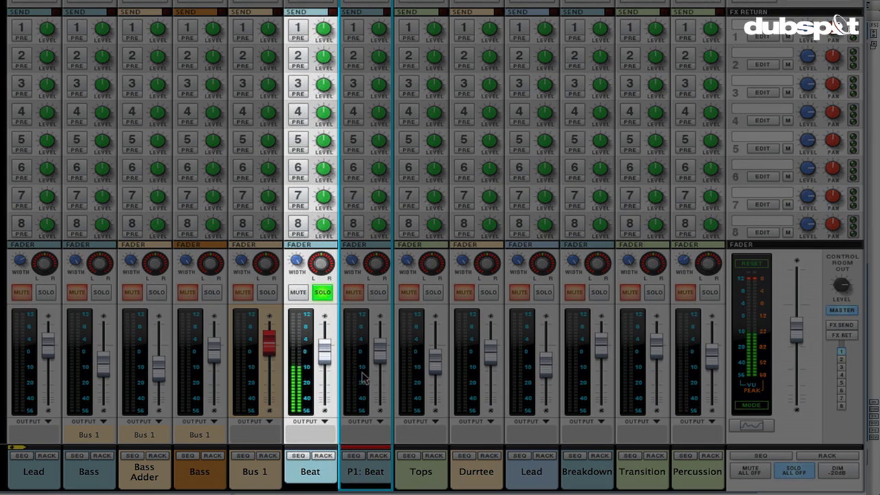
# Solo P1: Beat together with Beat, then select the Bus 1 channel.
pyautogui.click(333, 358)
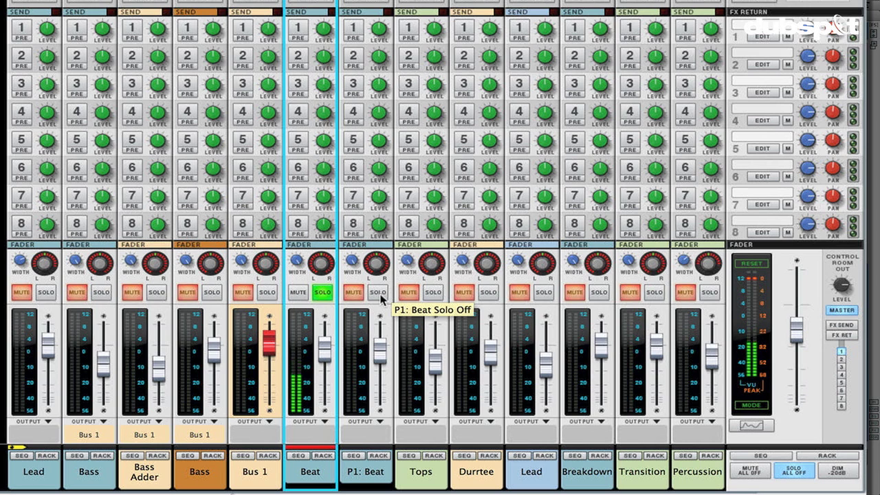
pyautogui.click(378, 292)
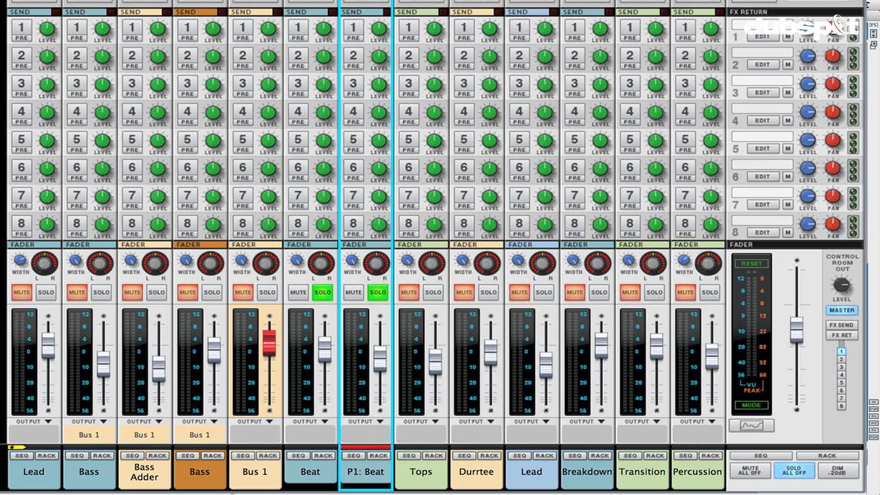
pyautogui.click(239, 479)
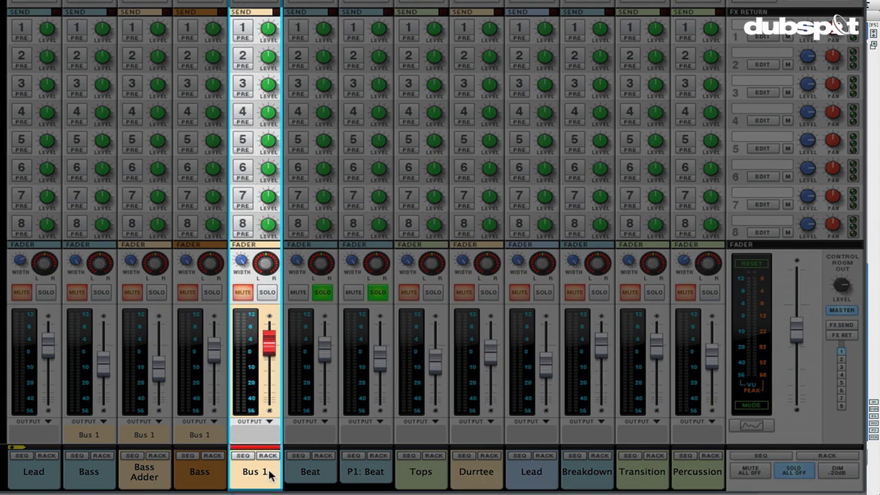
# Create a parallel P1: Bus 1 channel from the Bus 1 strip.
pyautogui.rightClick(268, 473)
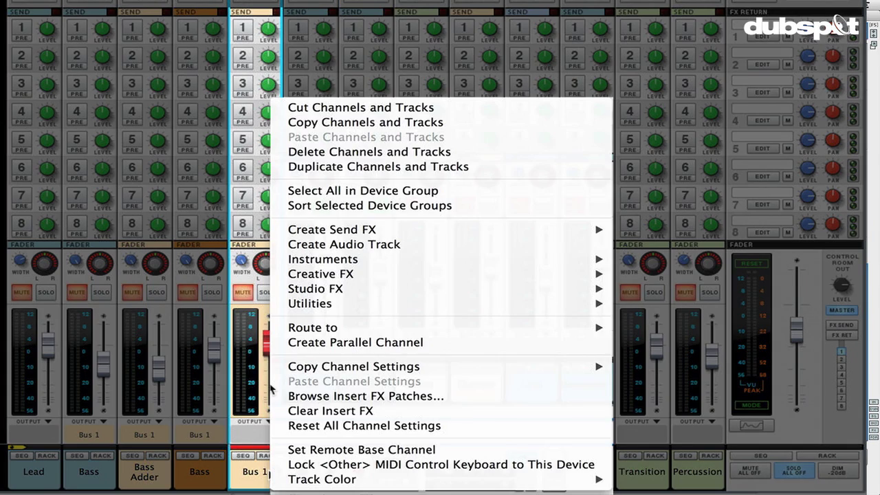
pyautogui.click(362, 343)
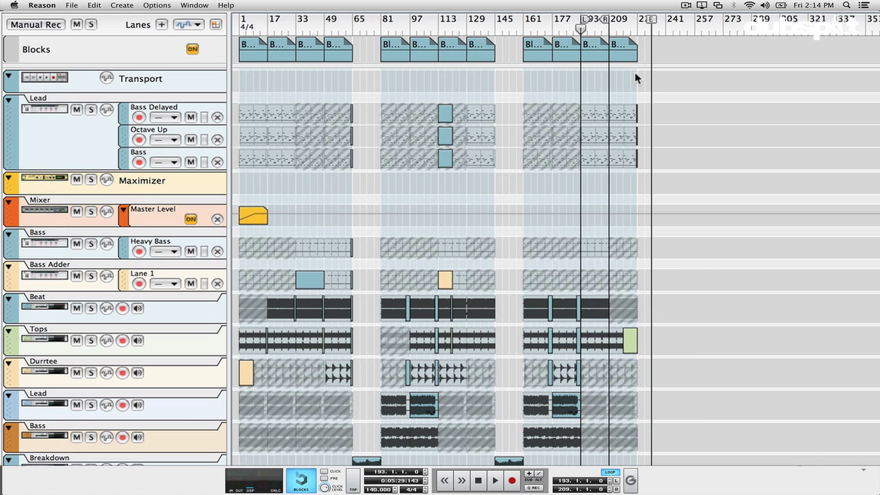
# Import the DH_128 noise pump .wav from the Showcase location onto a new audio track.
pyautogui.click(72, 5)
pyautogui.click(159, 185)
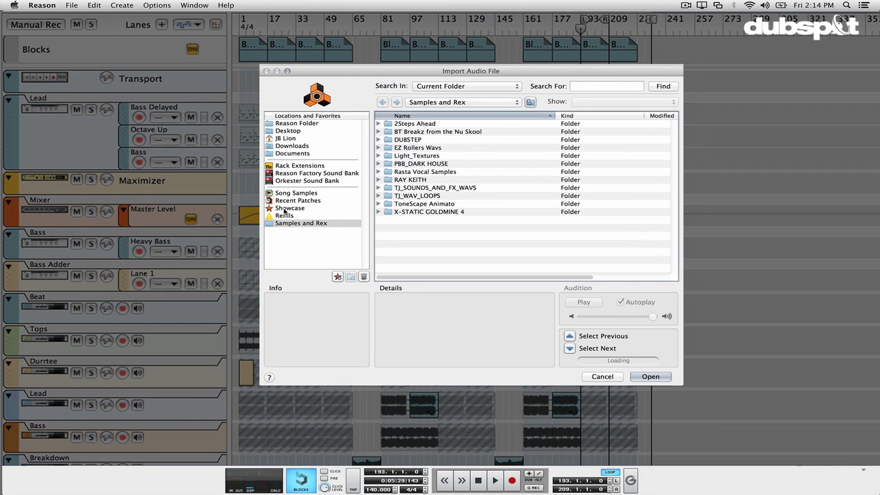
pyautogui.click(285, 208)
pyautogui.click(423, 132)
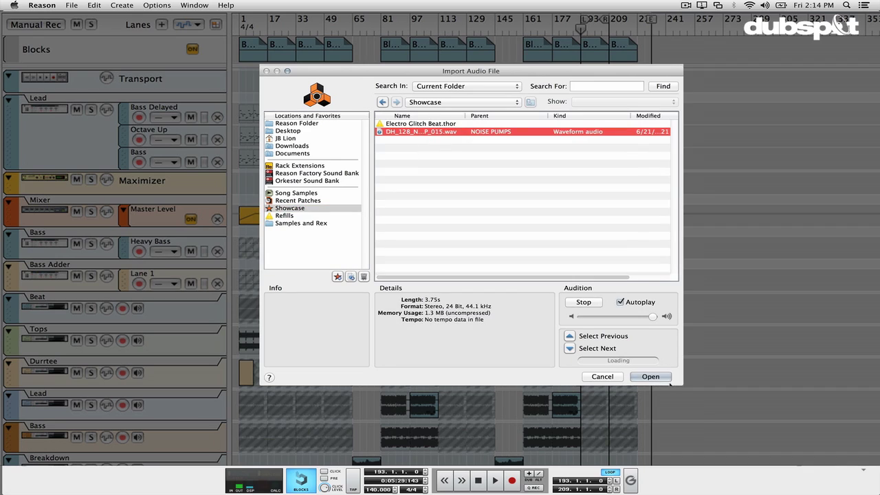
pyautogui.press('Return')
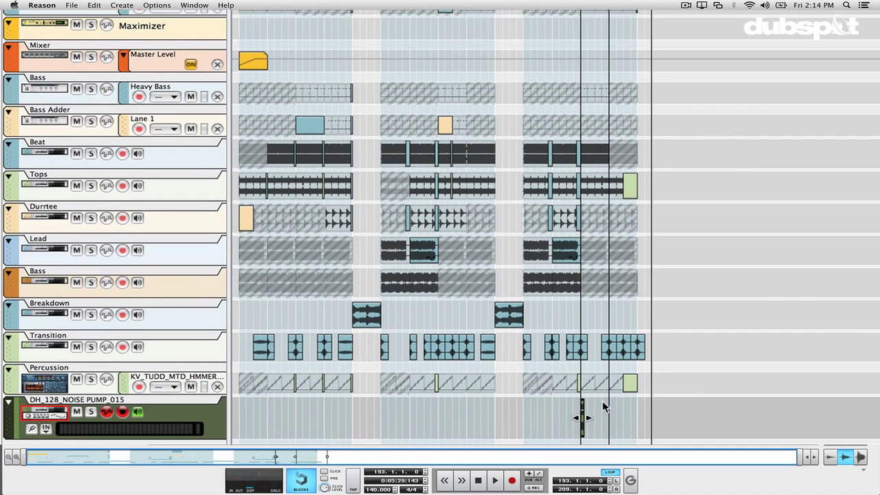
pyautogui.scroll(5, 745, 181)
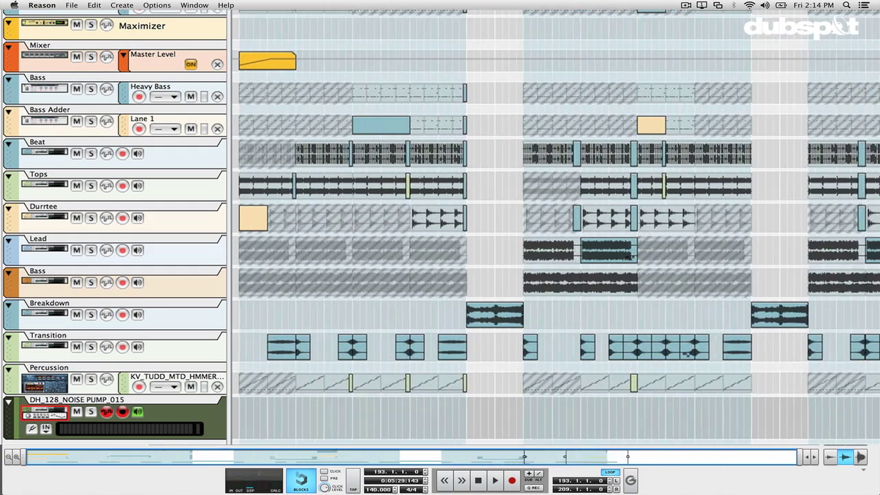
pyautogui.scroll(4, 798, 346)
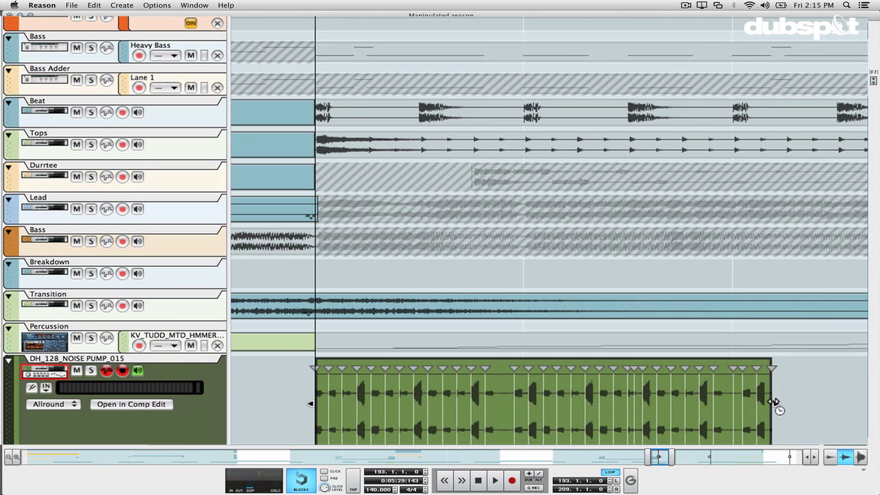
# Time-stretch the noise pump clip shorter, audition it soloed with monitoring off, then unsolo.
pyautogui.moveTo(773, 401); pyautogui.dragTo(705, 400)
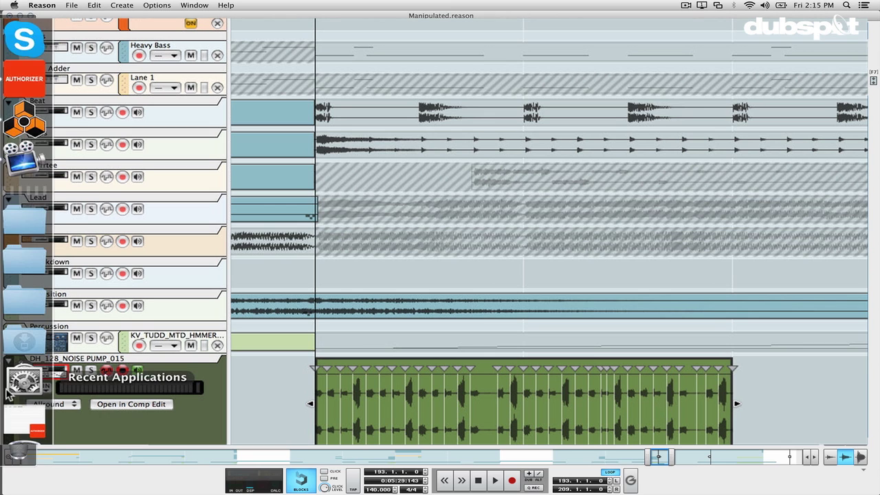
pyautogui.click(92, 371)
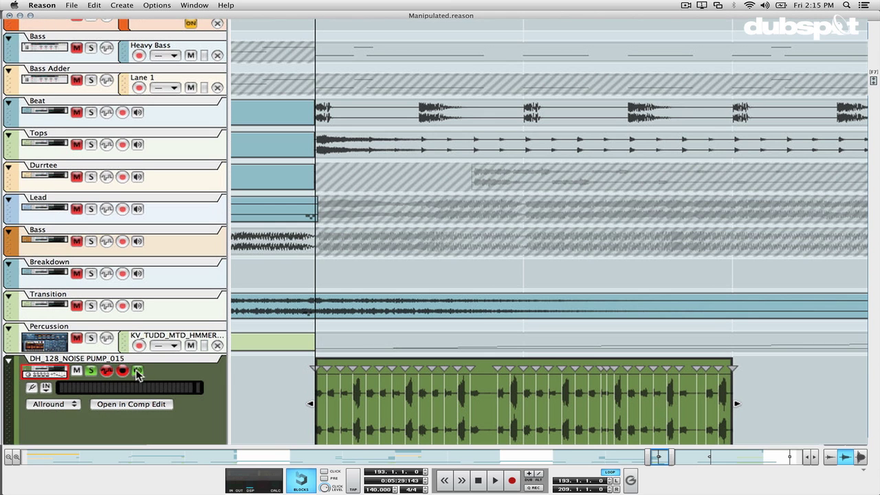
pyautogui.click(138, 372)
pyautogui.press('space')
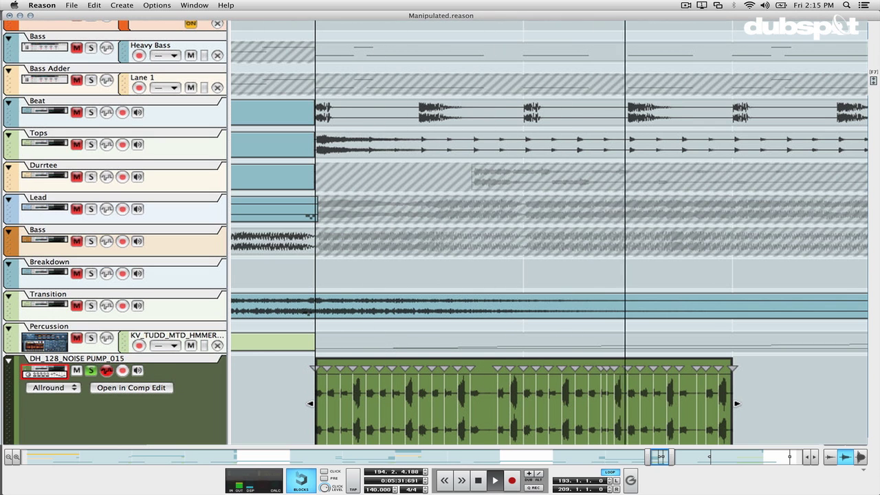
pyautogui.press('space')
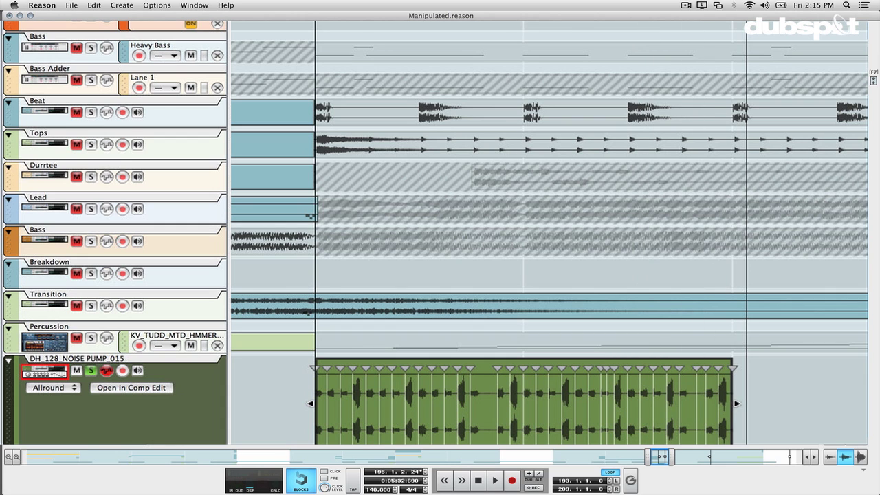
pyautogui.click(91, 370)
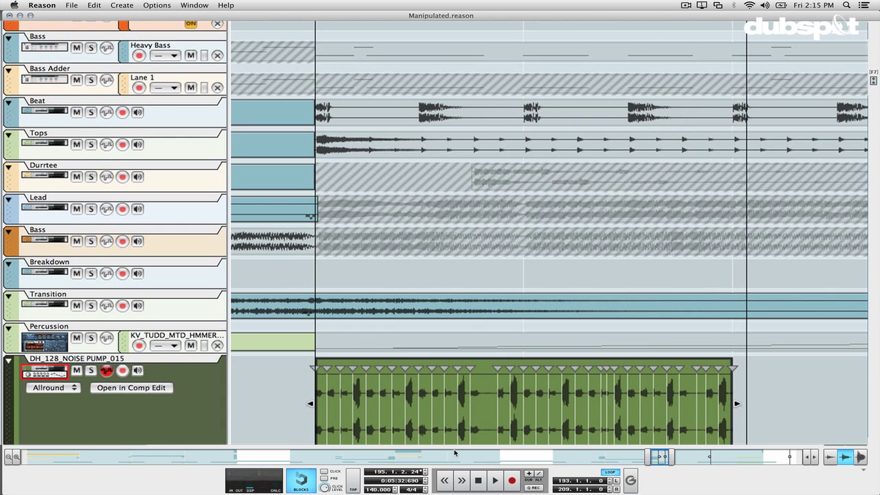
pyautogui.press('F5')
# Set the DH_128_NOISE fader to -1.09 dB during playback and return to the sequencer.
pyautogui.moveTo(730, 335); pyautogui.dragTo(730, 329)
pyautogui.press('space')
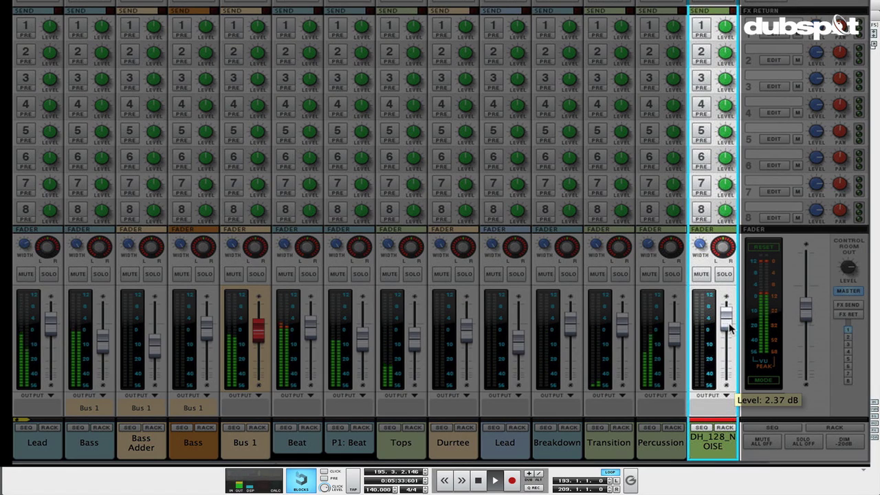
pyautogui.moveTo(730, 329); pyautogui.dragTo(731, 335)
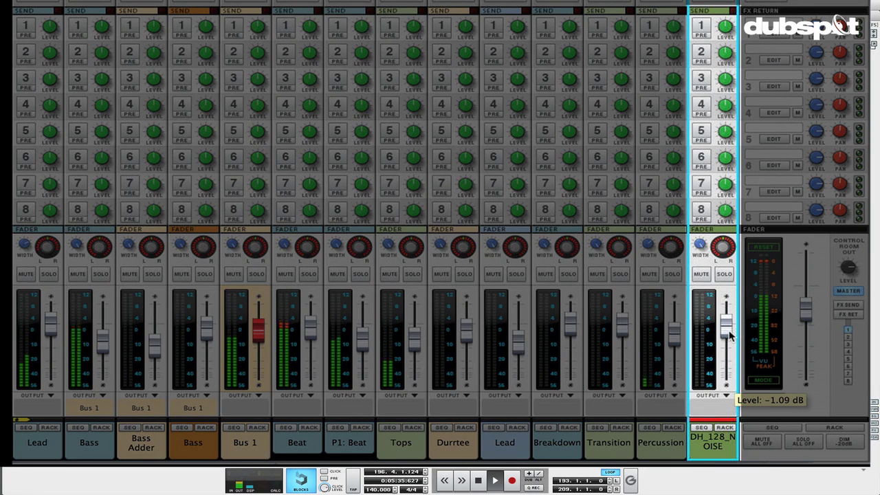
pyautogui.press('F7')
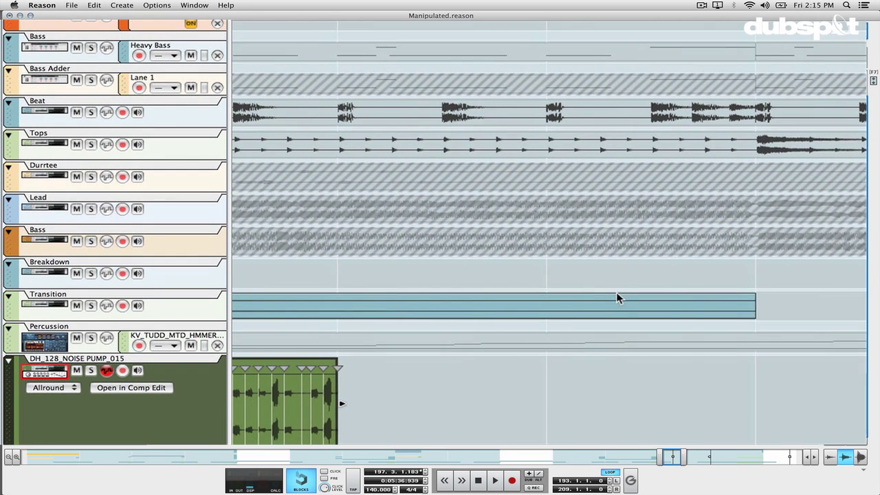
pyautogui.click(285, 405)
# Copy the noise pump clip and paste repeated copies back to back, then play.
pyautogui.click(394, 277)
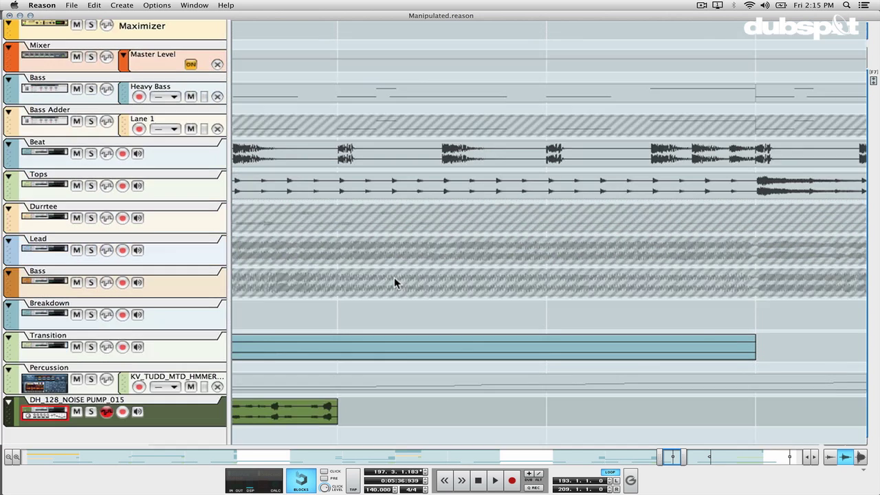
pyautogui.click(275, 416)
pyautogui.press('super+c')
pyautogui.press('super+v')
pyautogui.press('super+v')
pyautogui.press('super+v')
pyautogui.press('super+v')
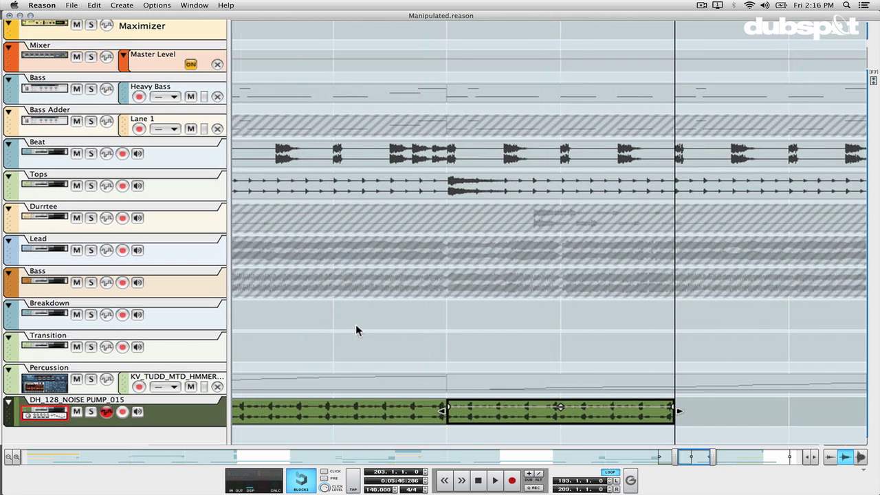
pyautogui.hscroll(-6, 355, 324)
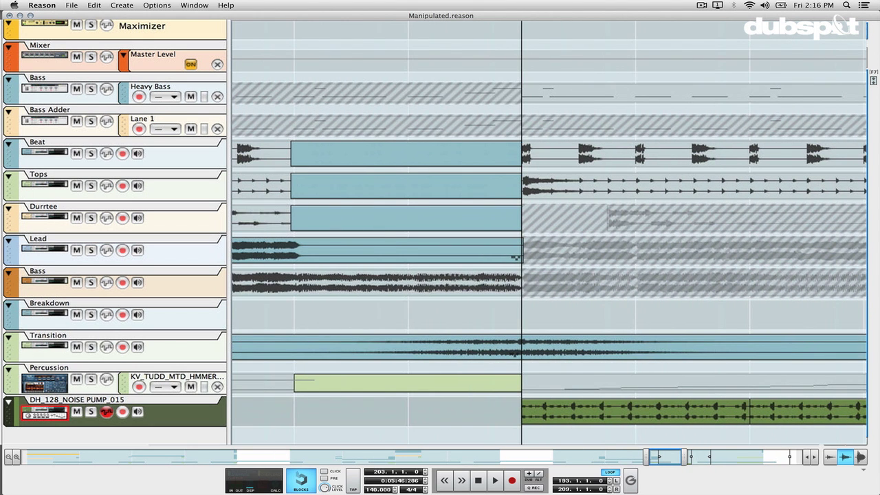
pyautogui.press('space')
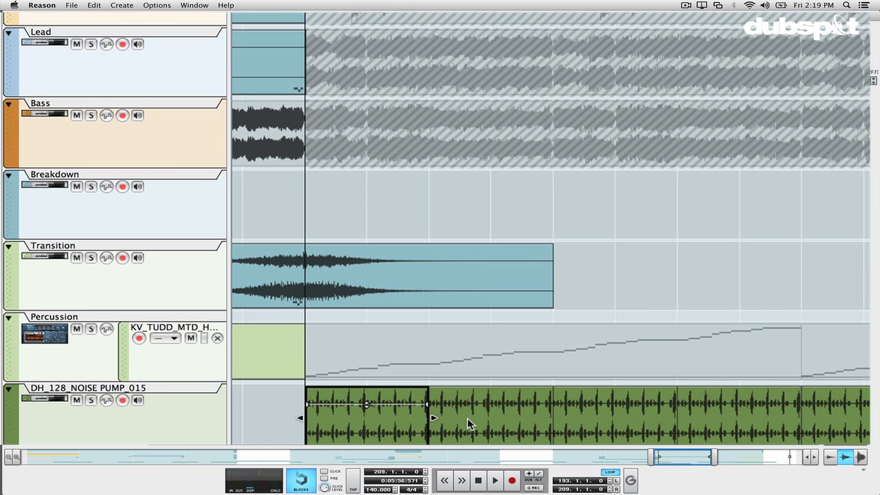
# Select all the repeated DH_128 noise pump clips together.
pyautogui.keyDown('shift'); pyautogui.click(745, 431); pyautogui.keyUp('shift')
pyautogui.keyDown('shift'); pyautogui.click(511, 420); pyautogui.keyUp('shift')
pyautogui.keyDown('shift'); pyautogui.click(602, 423); pyautogui.keyUp('shift')
pyautogui.keyDown('shift'); pyautogui.click(747, 420); pyautogui.keyUp('shift')
pyautogui.rightClick(747, 421)
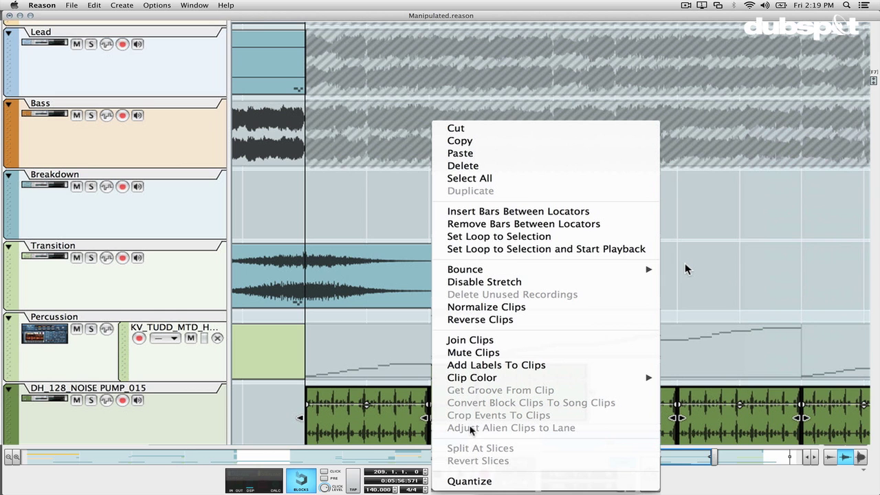
# Quantize the selected clips to 1/16 T and play back to check the timing.
pyautogui.click(469, 481)
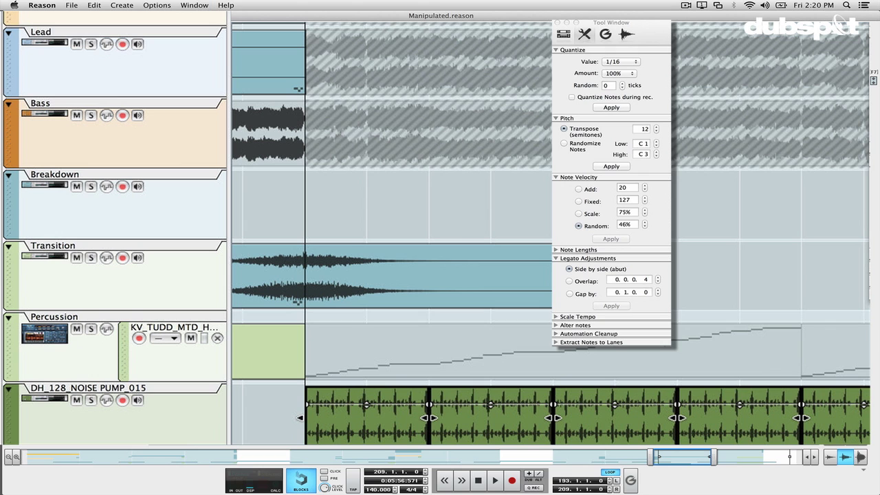
pyautogui.click(619, 62)
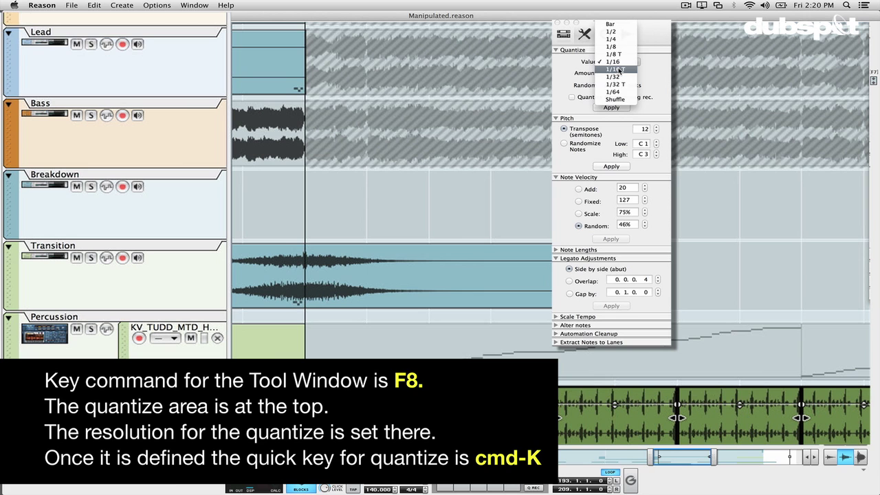
pyautogui.click(619, 69)
pyautogui.click(613, 108)
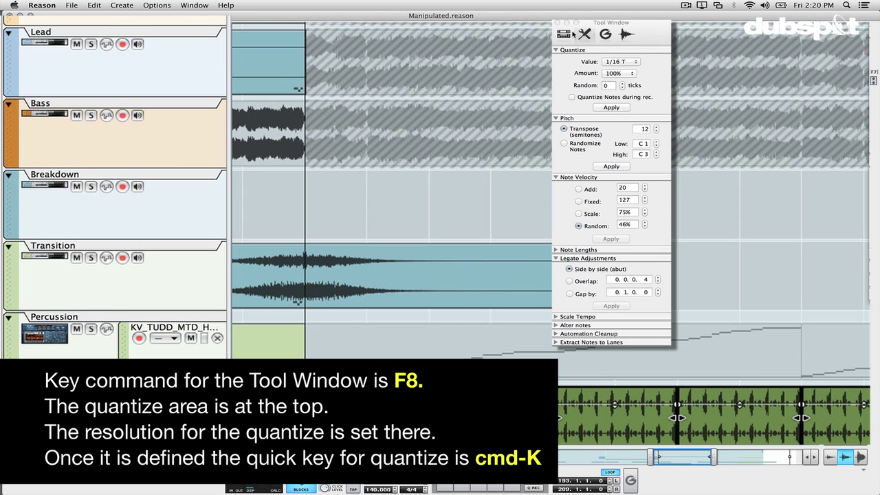
pyautogui.click(559, 23)
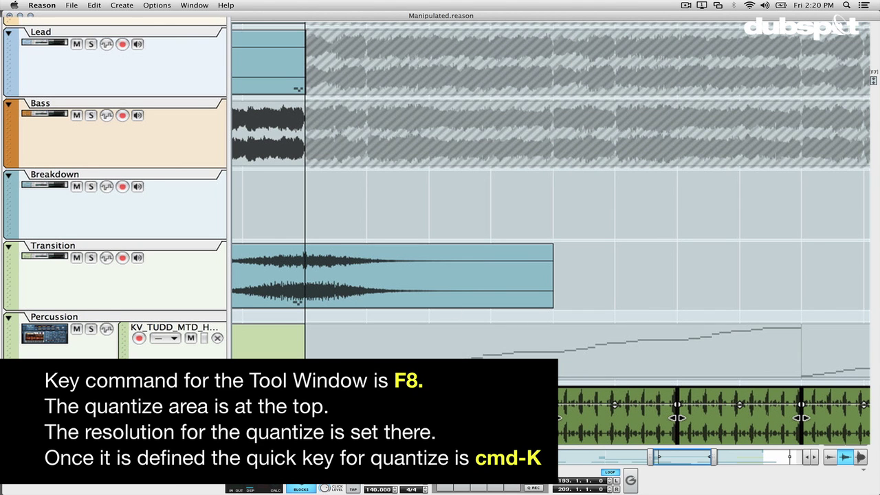
pyautogui.press('space')
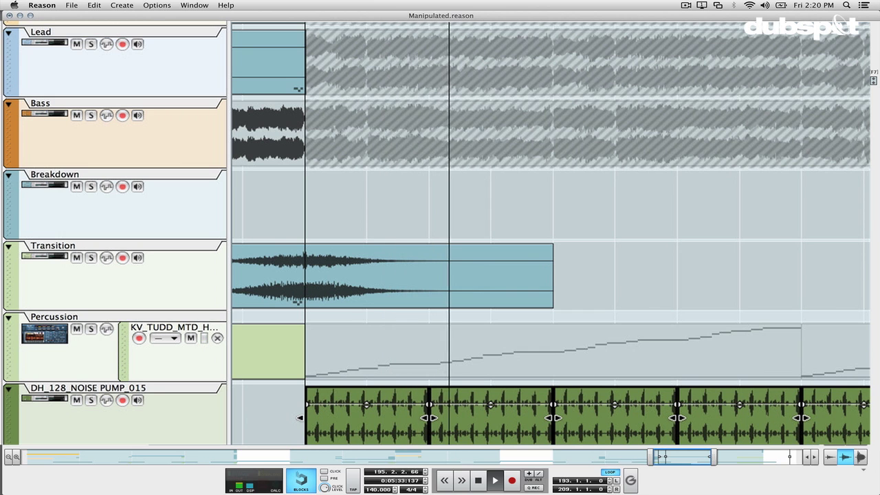
pyautogui.press('space')
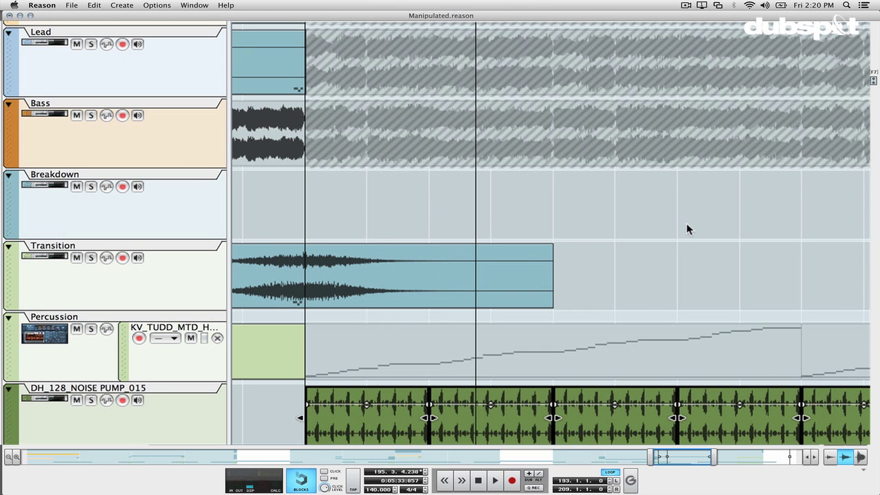